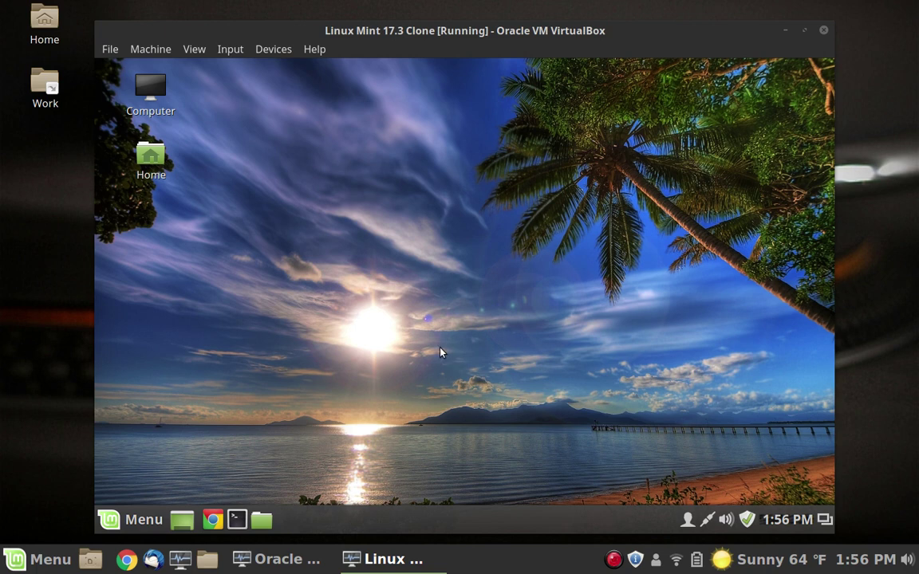
Step: Shut down the Linux Mint 17.3 Clone from the Mint Menu's Quit dialog
click(116, 519)
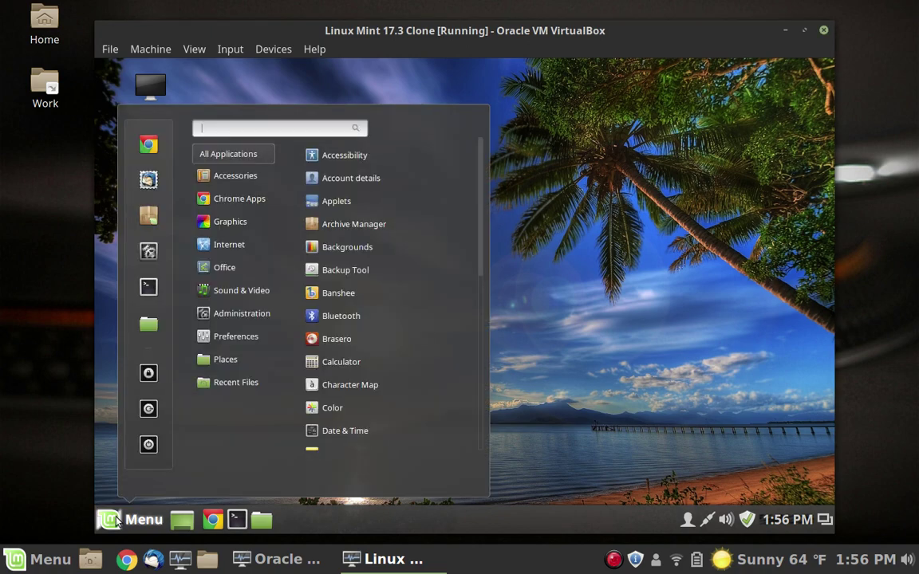
click(149, 445)
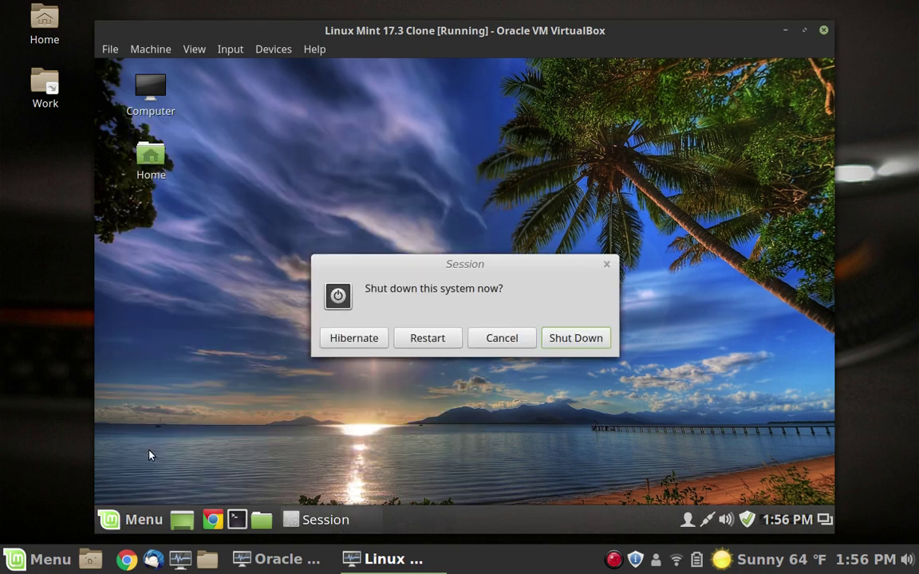
click(571, 341)
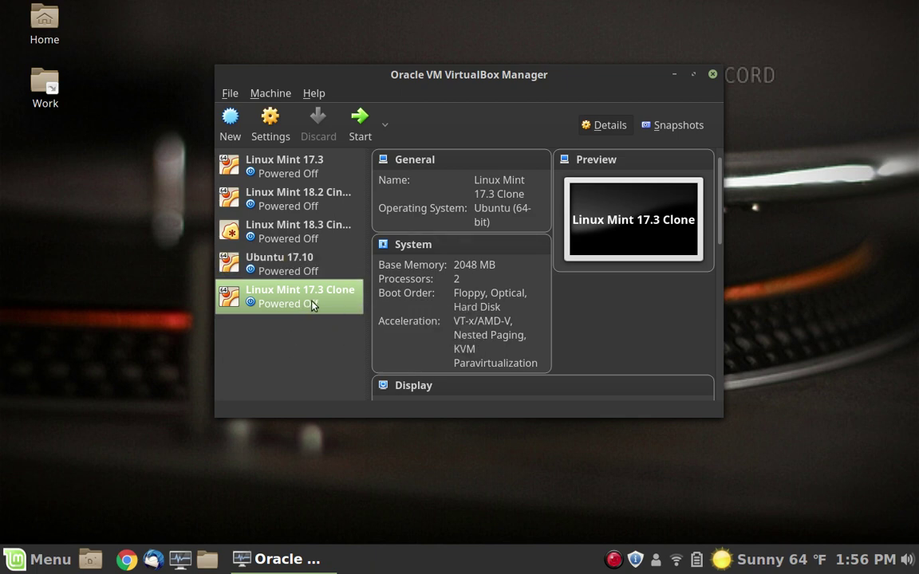
Step: Insert linuxmint-18.3-cinnamon-64bit-beta.iso into the clone's optical drive and start the clone
scroll(602, 291, down, 5)
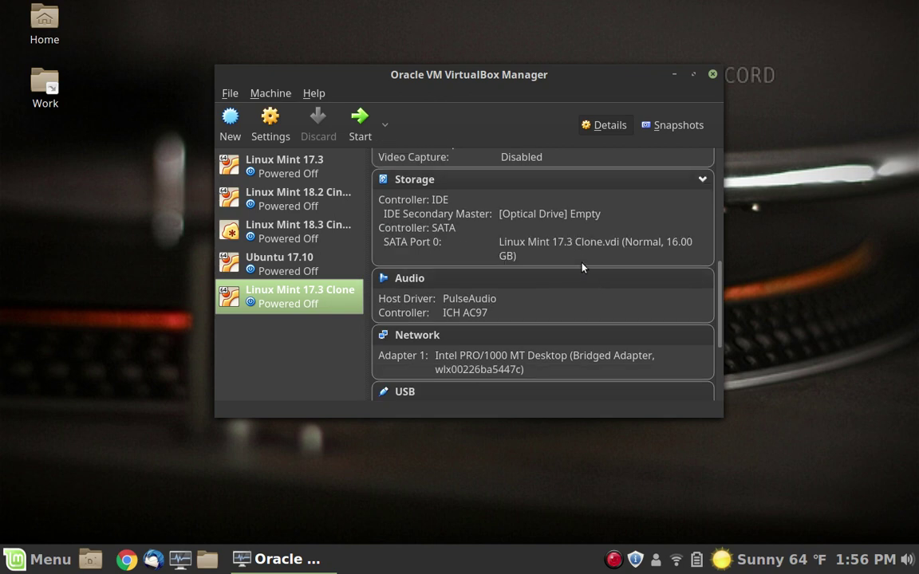
click(564, 215)
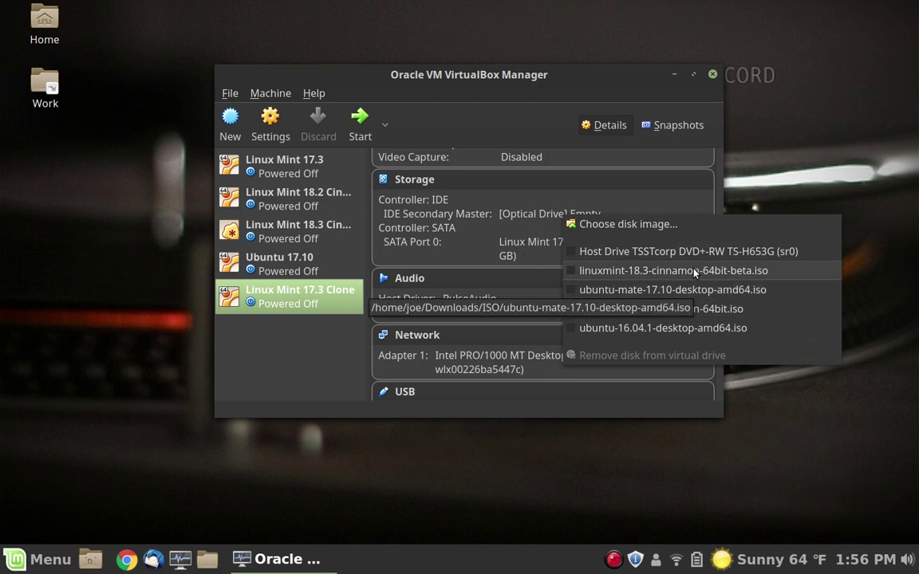
click(694, 272)
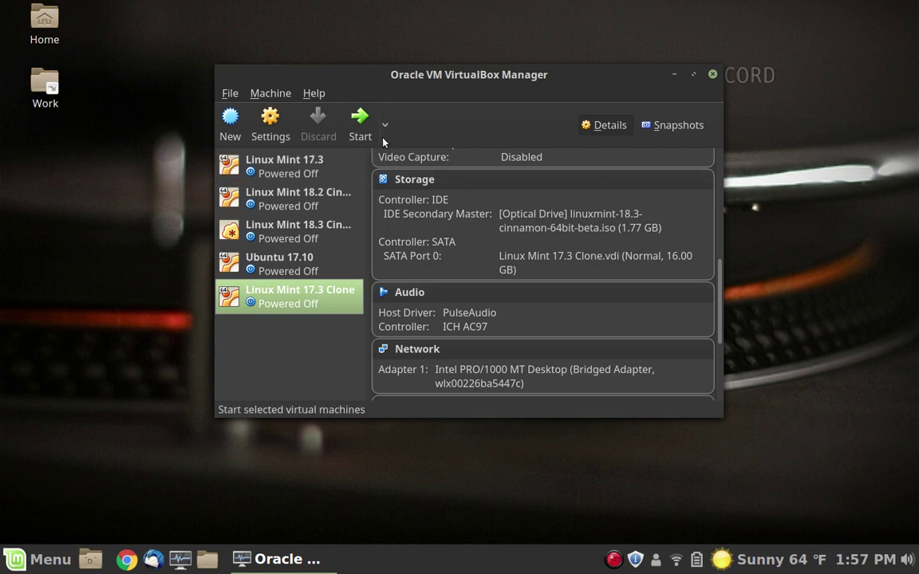
click(359, 126)
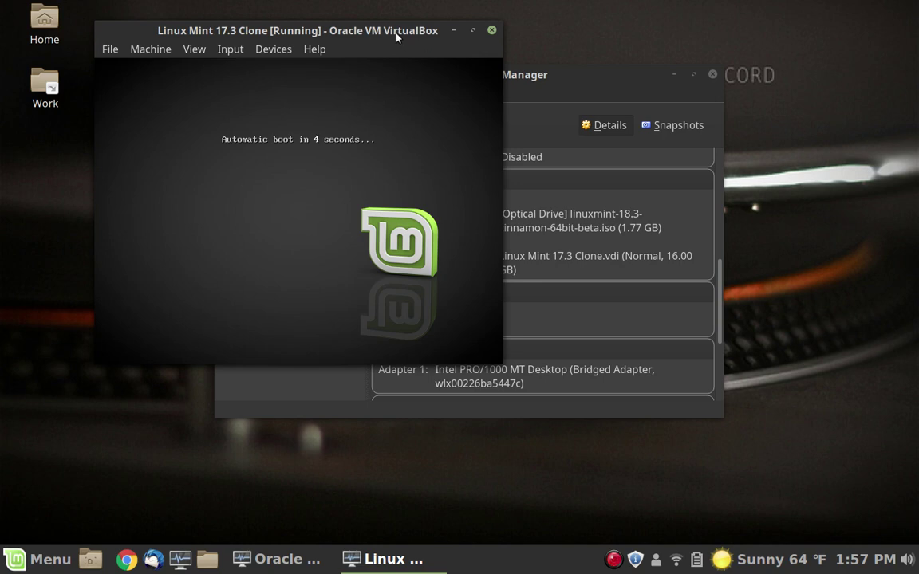
Step: Reposition the VM window and let the clone boot into the live Mint 18.3 desktop
drag(396, 37, 471, 74)
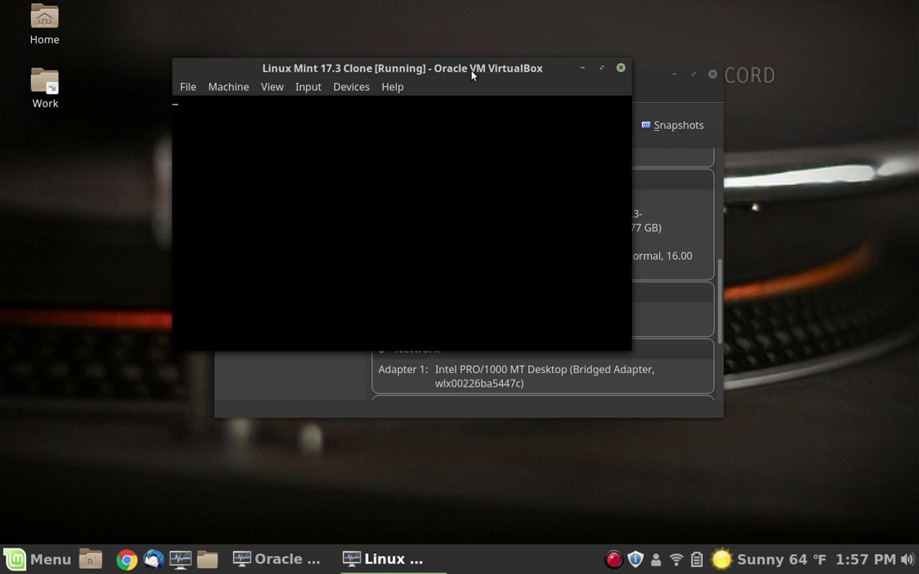
click(916, 160)
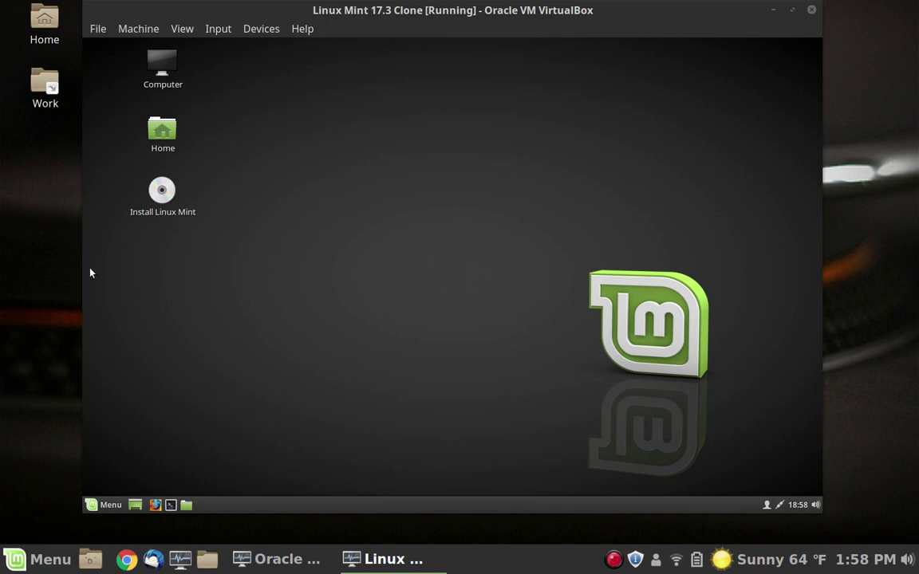
Step: Use the Fonts settings (found by searching 'font') to raise Text scaling factor to 1.3
click(105, 506)
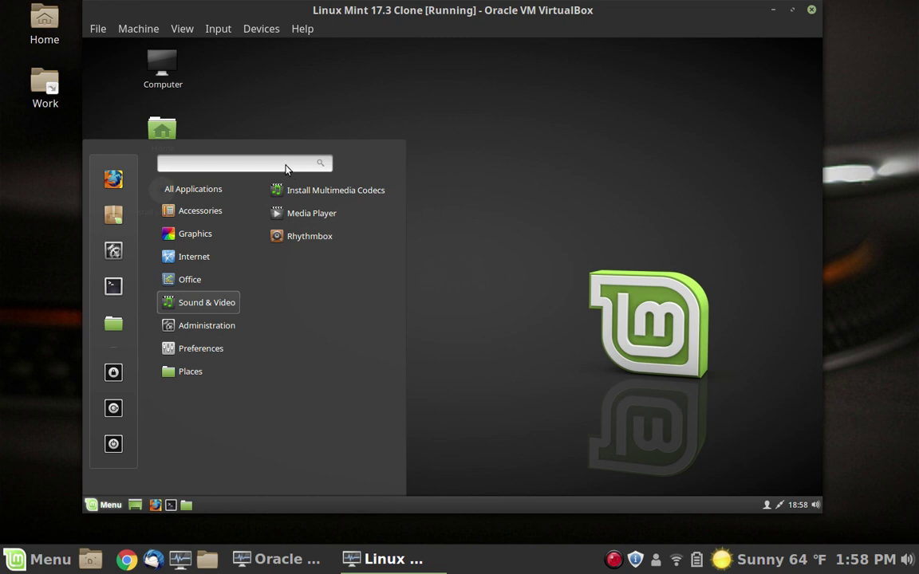
text(font)
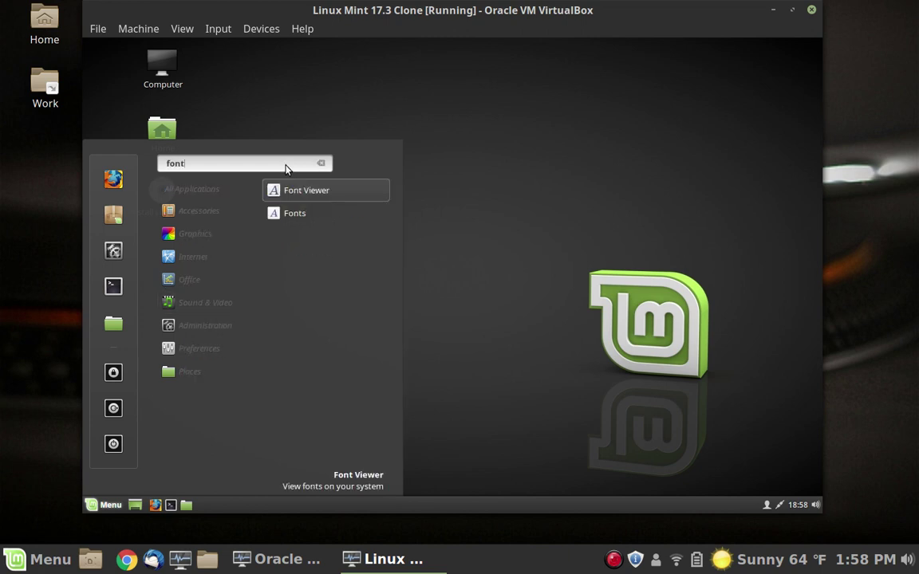
click(369, 222)
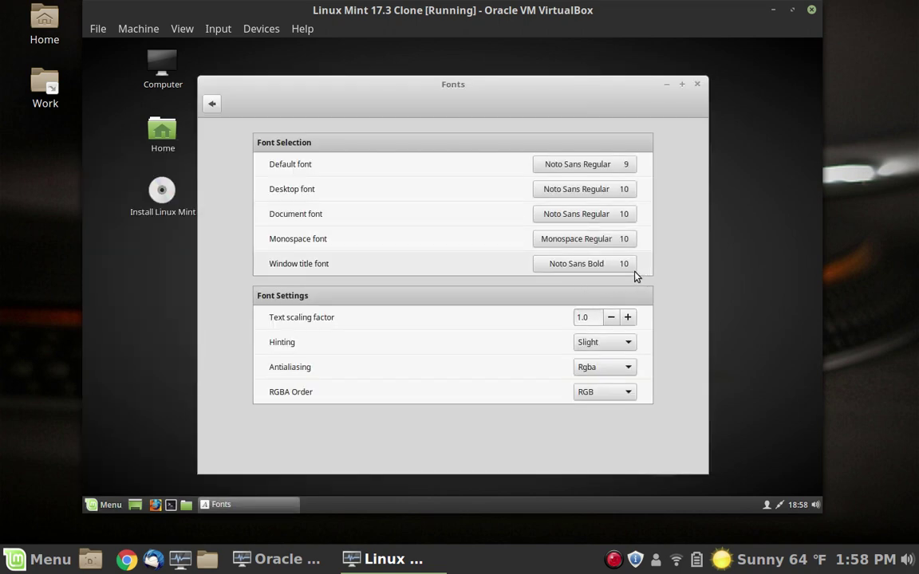
click(628, 318)
click(628, 317)
click(628, 318)
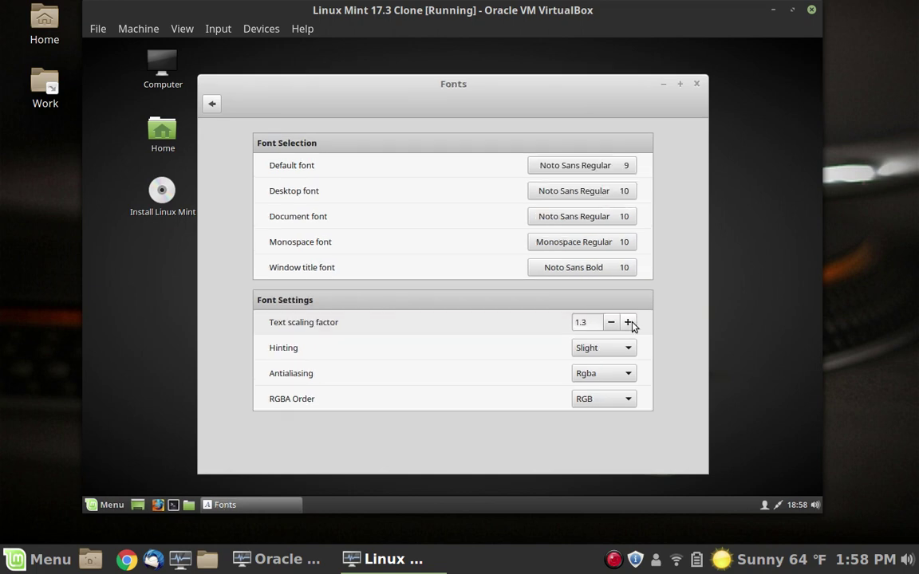
click(699, 86)
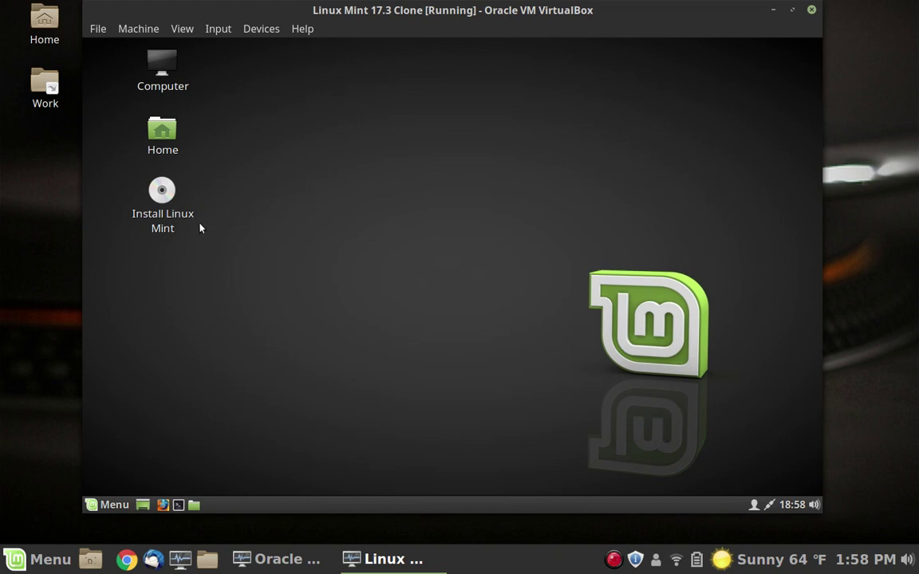
Step: Launch Install Linux Mint and accept English as the installation language
click(160, 190)
click(324, 250)
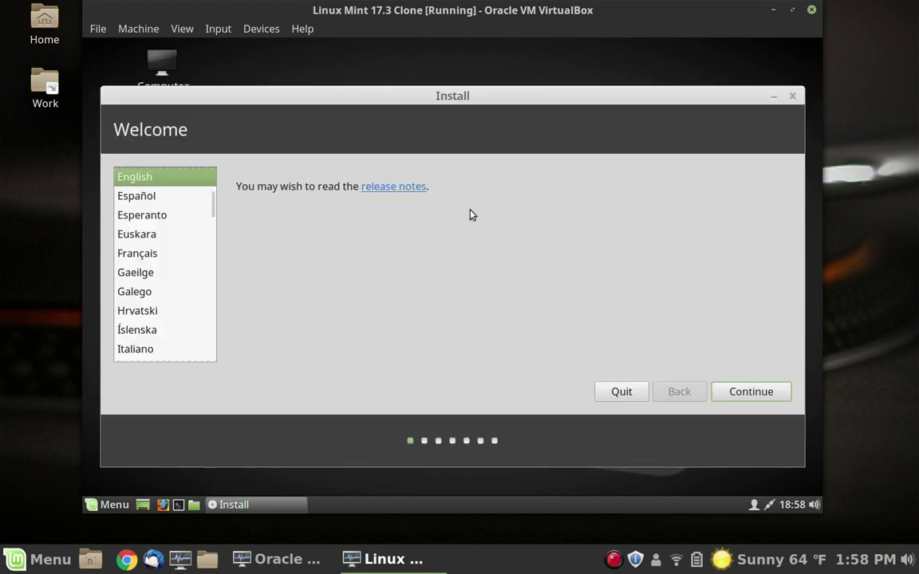
click(752, 391)
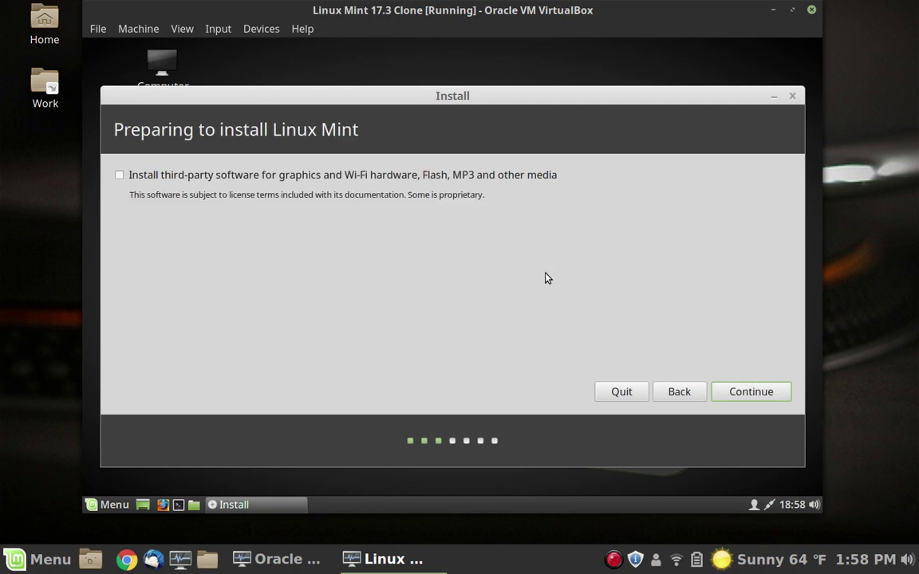
Step: Include third-party software and choose 'Something else' for manual partitioning
click(149, 176)
click(751, 390)
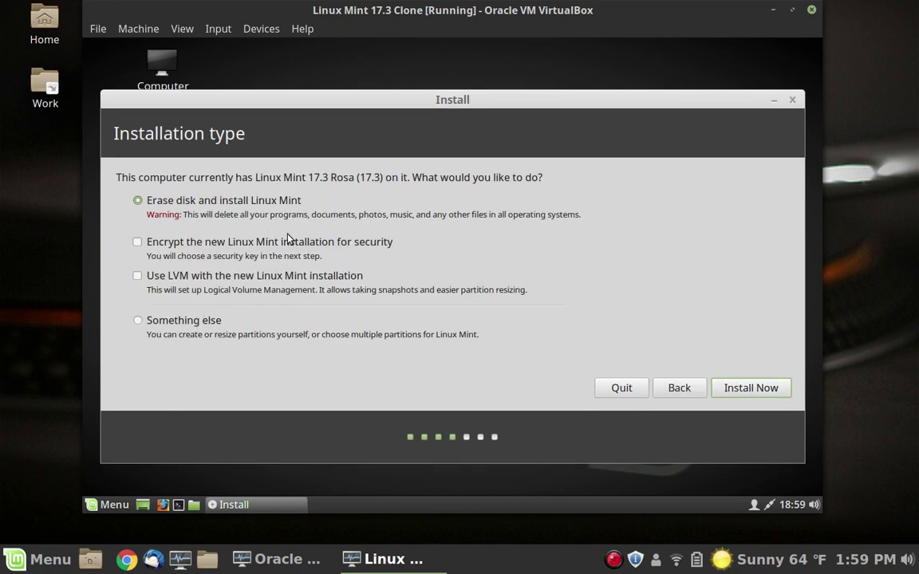
click(208, 322)
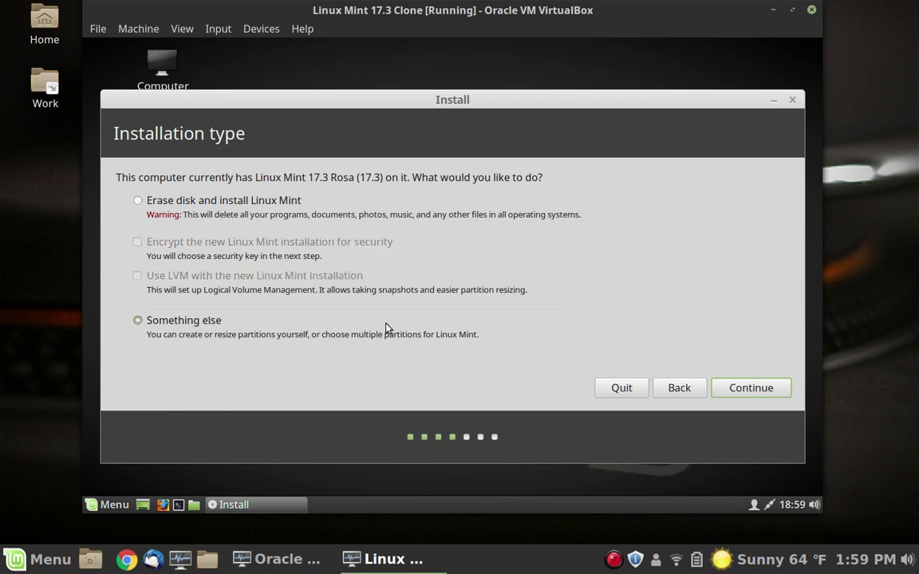
click(750, 389)
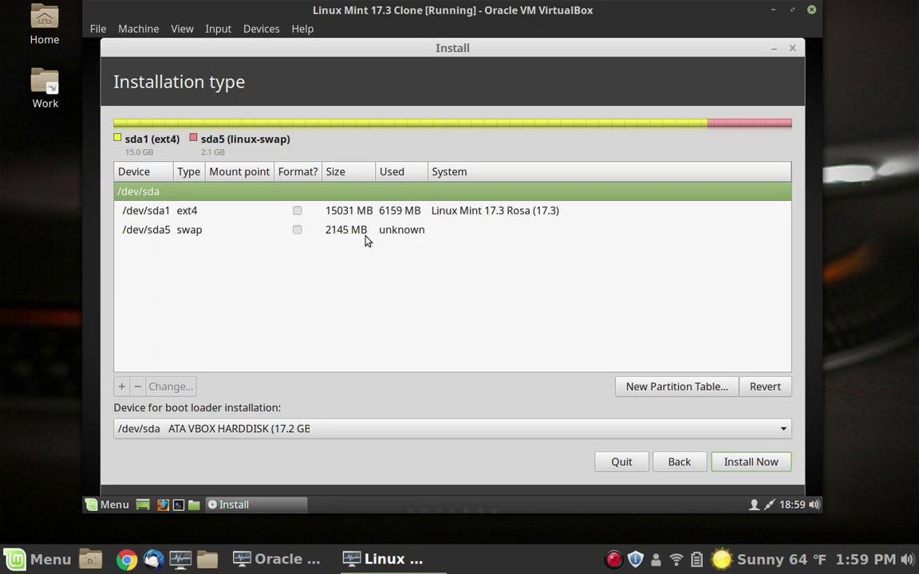
Step: Edit /dev/sda1 to use Ext4 journaling file system with mount point /, unformatted
click(246, 214)
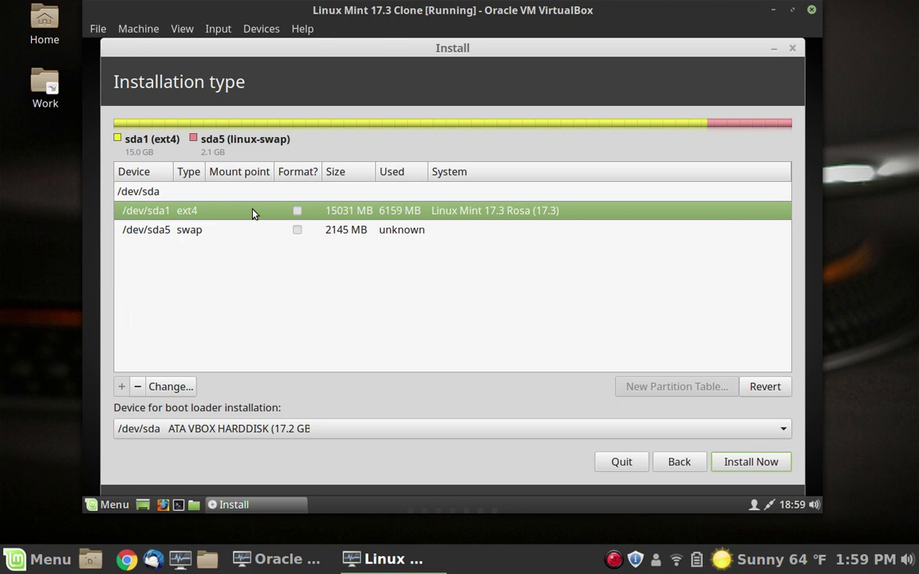
double_click(252, 213)
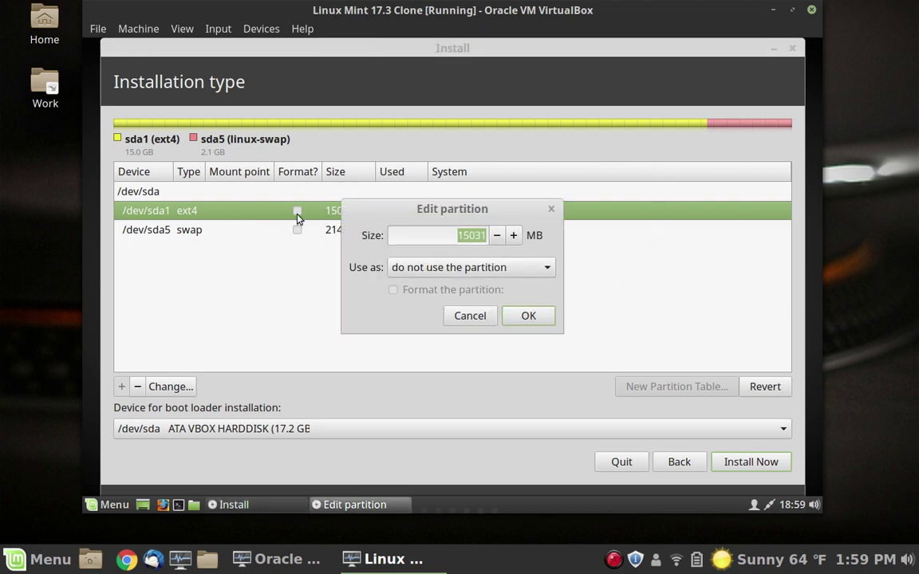
click(548, 273)
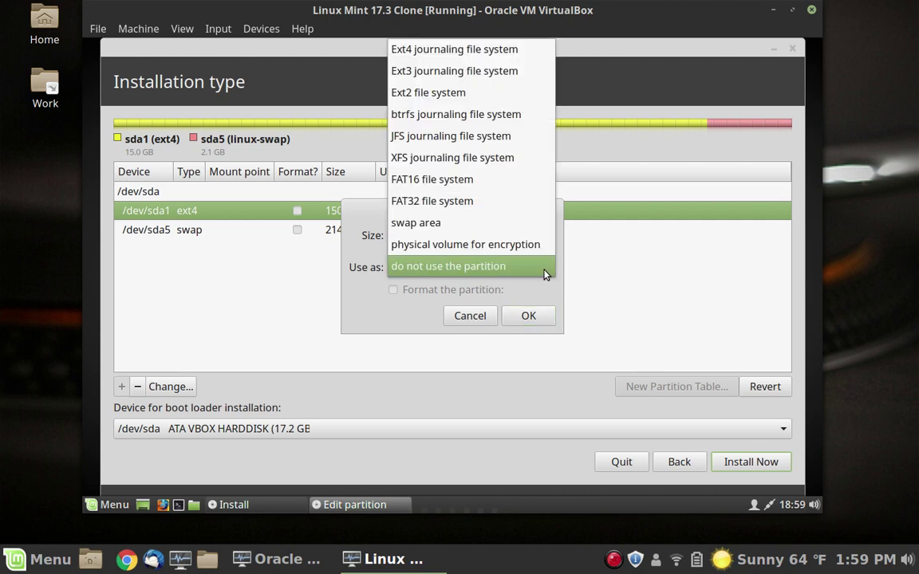
click(504, 46)
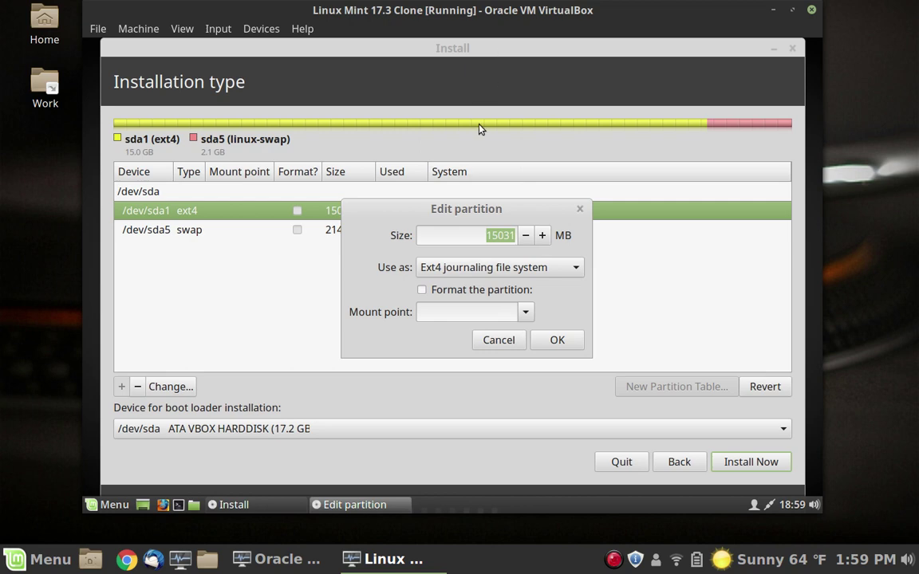
click(525, 314)
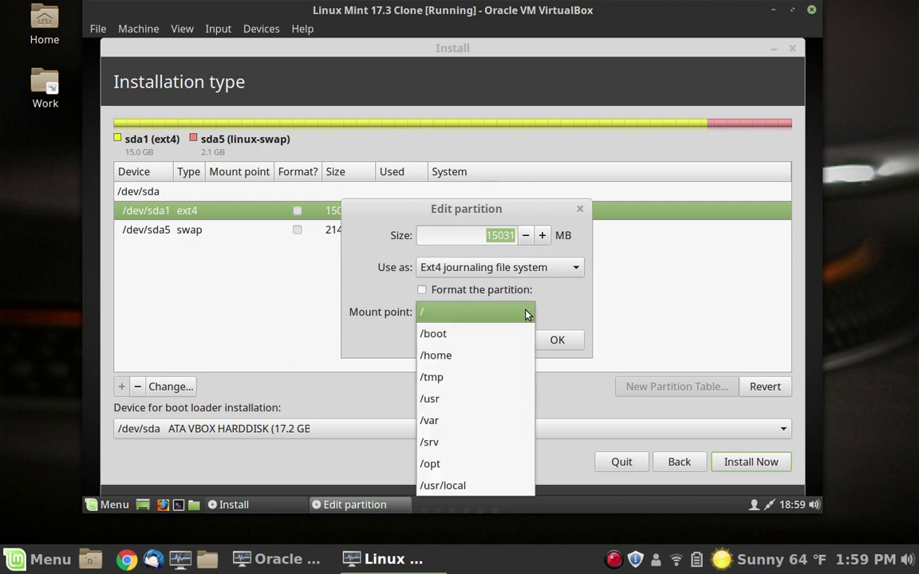
click(500, 318)
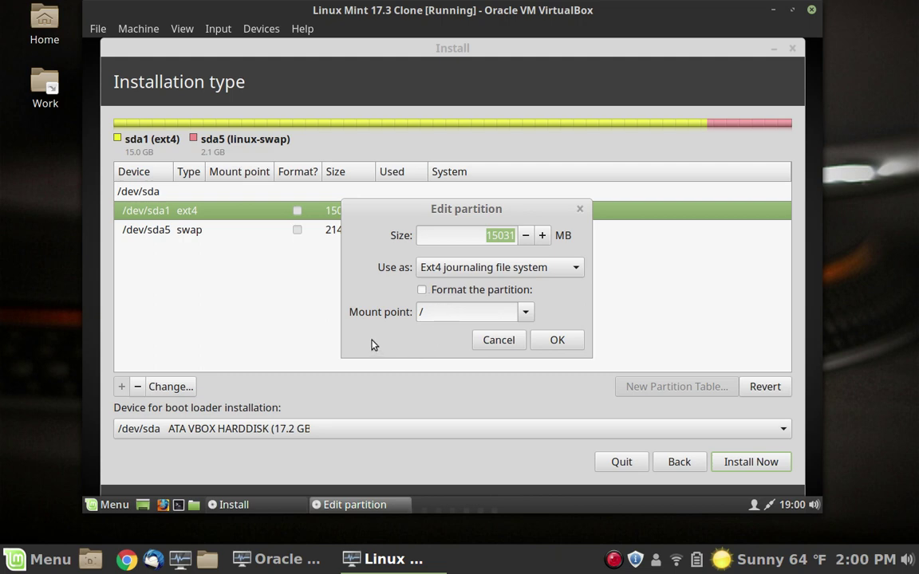
Step: Confirm sda1's / mount point, write the changes, and keep /dev/sda5 as swap area
click(559, 348)
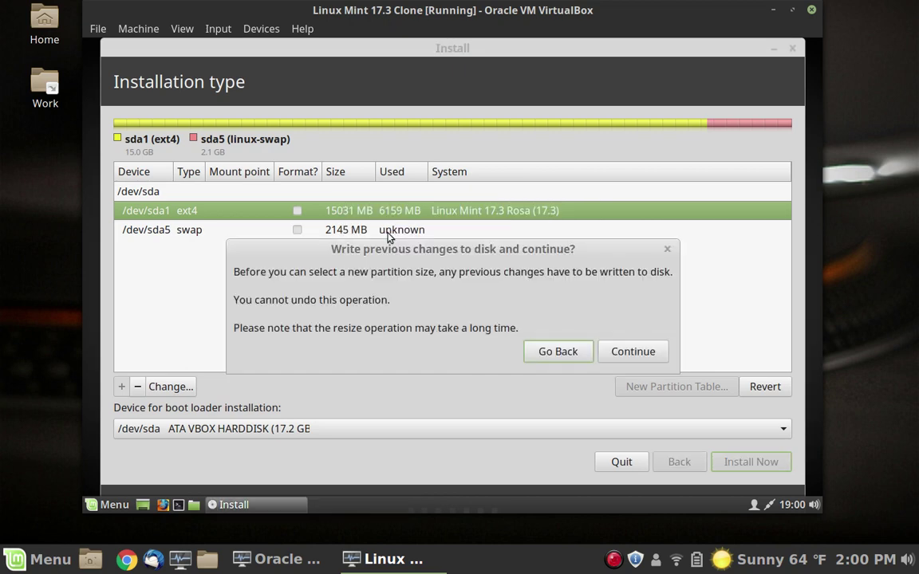
click(572, 353)
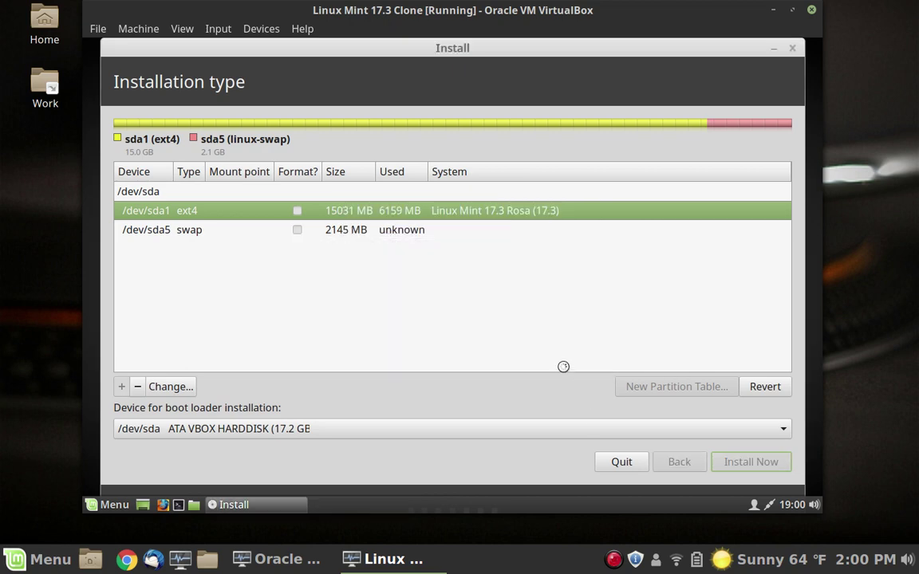
double_click(414, 233)
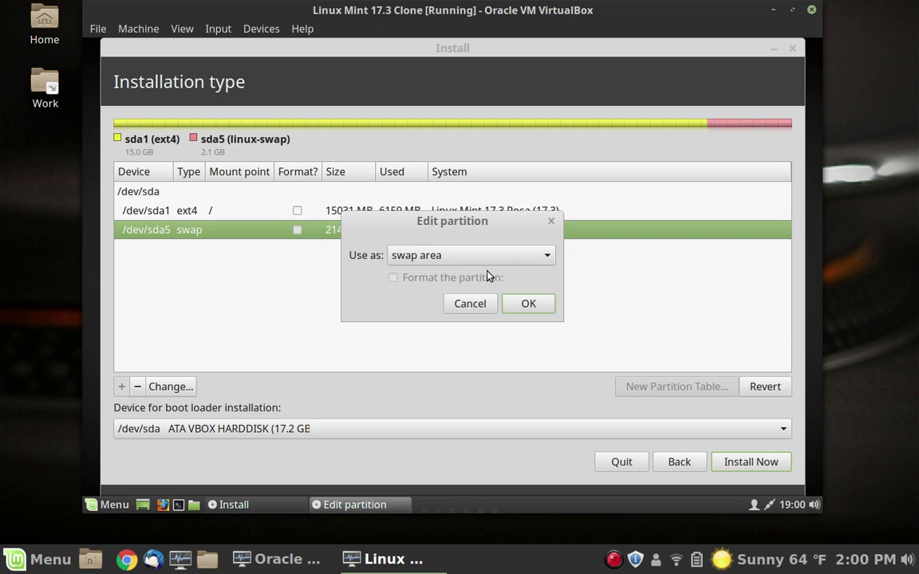
click(519, 304)
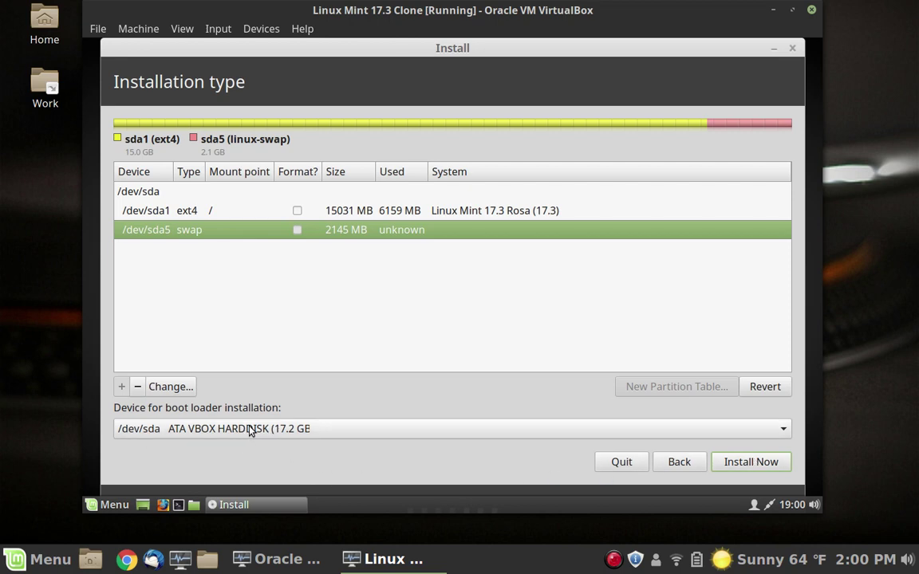
Step: Install Now, accept both partition warnings, and keep New York as the time zone
click(770, 462)
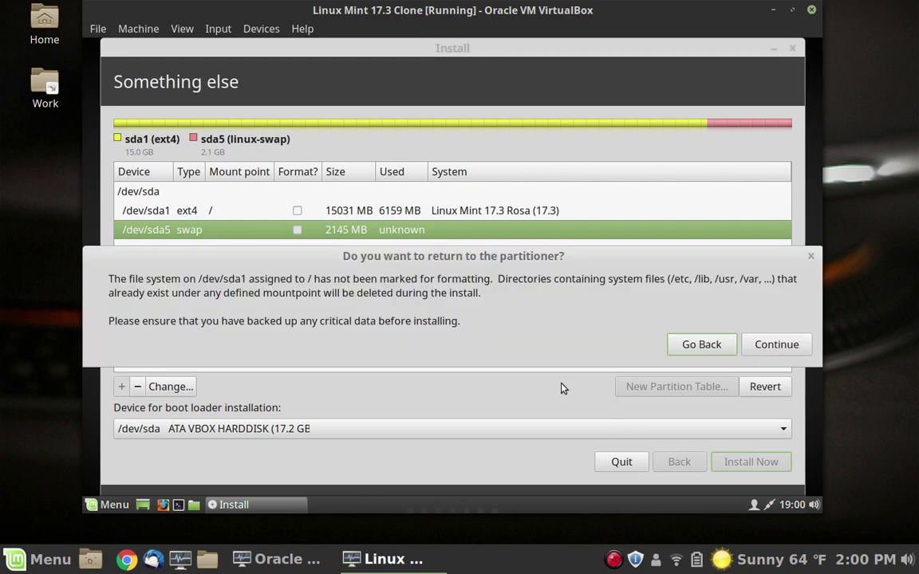
click(781, 350)
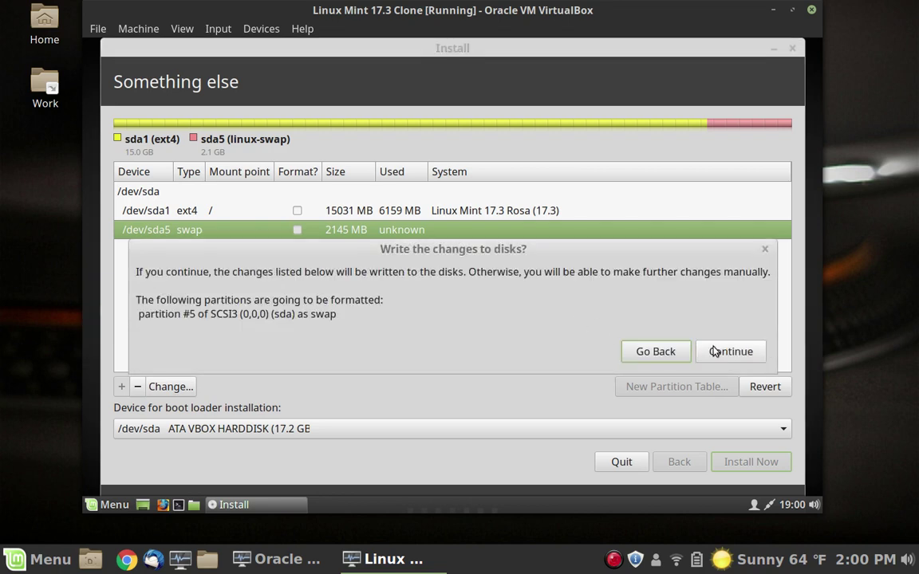
click(715, 352)
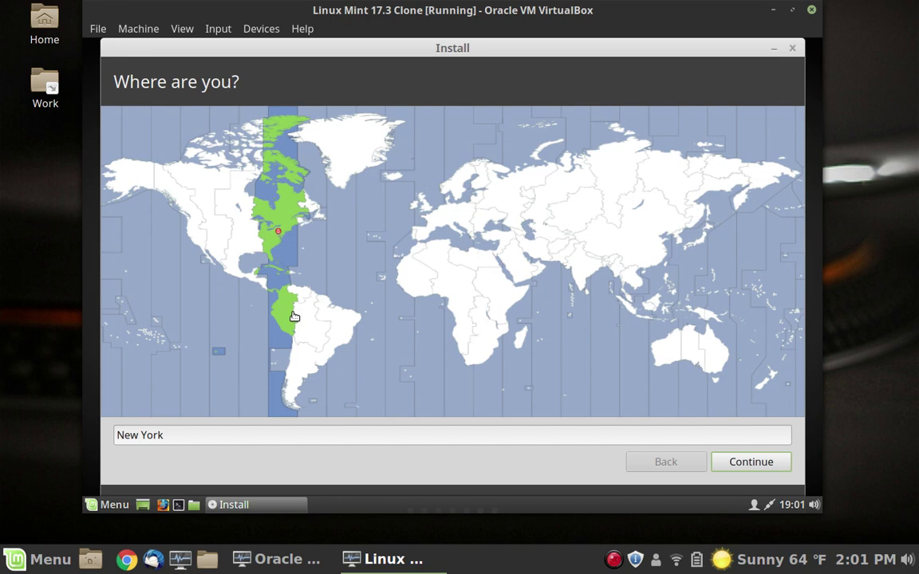
click(752, 464)
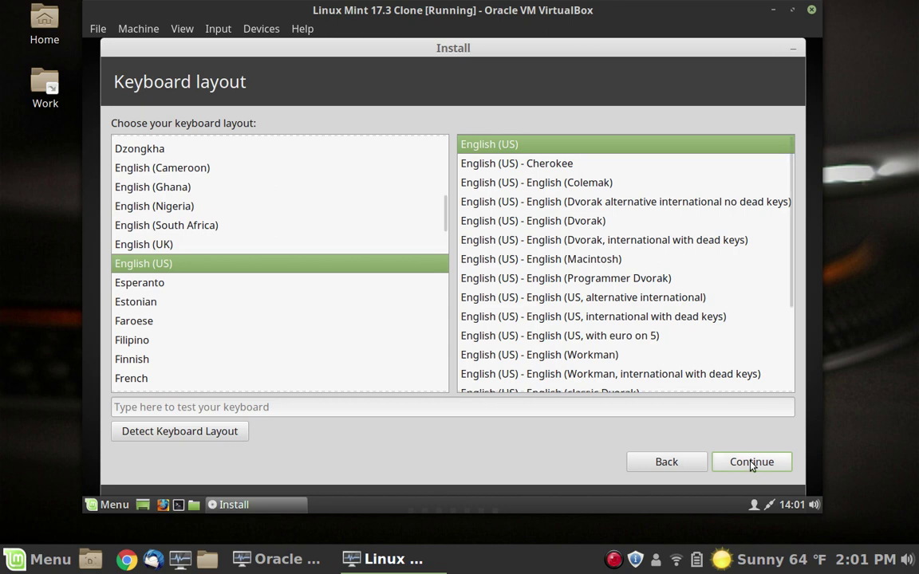
Step: Accept the English (US) keyboard layout
click(752, 464)
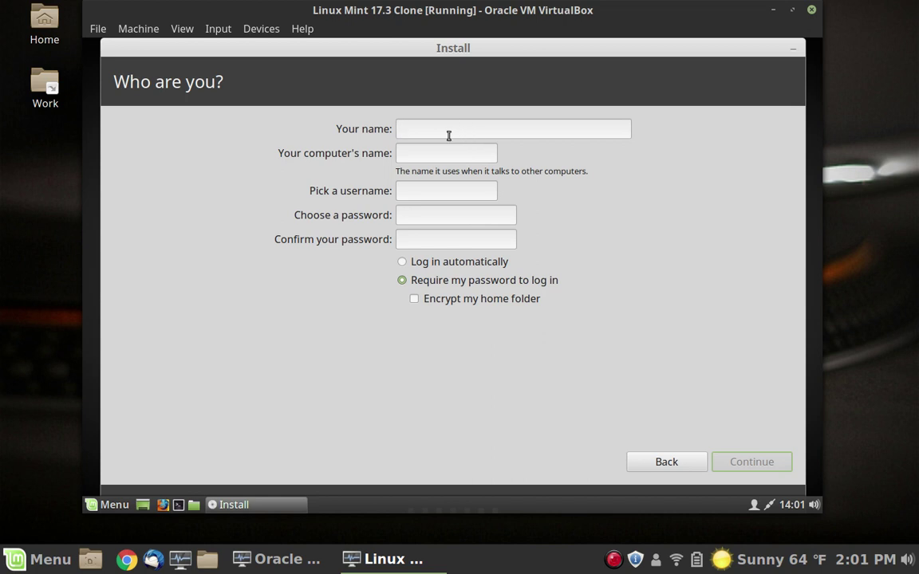
Step: Enter the user's full name and change the computer name to Test
text(Joe)
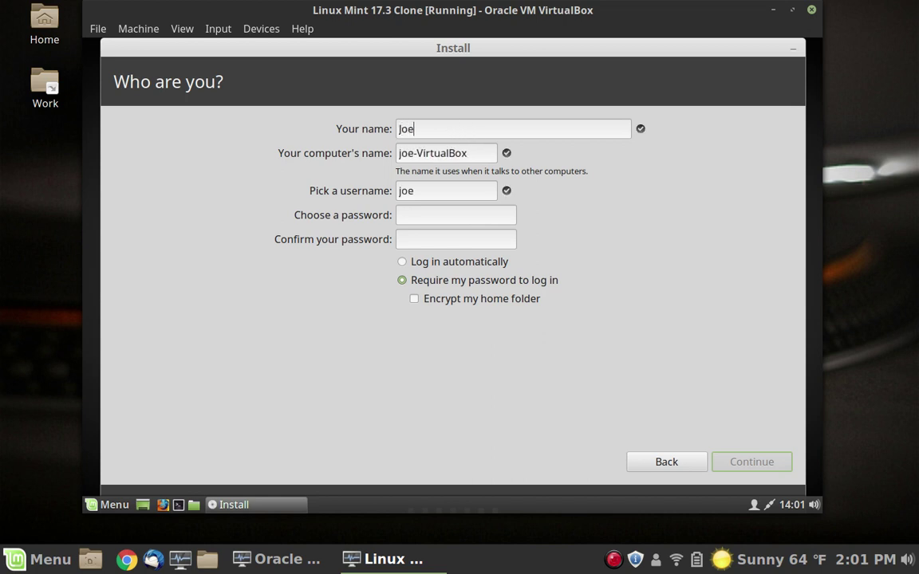
text( Collins)
drag(484, 152, 291, 146)
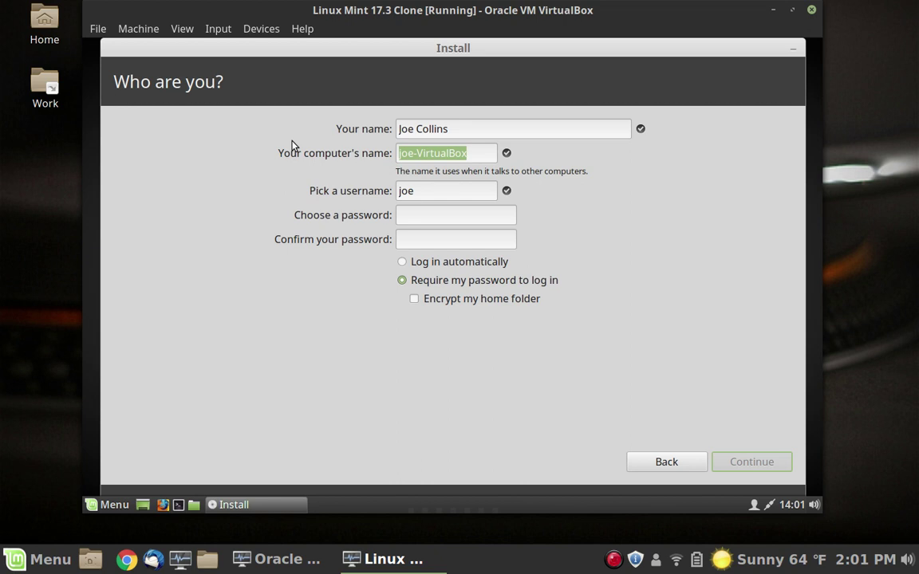
text(Test)
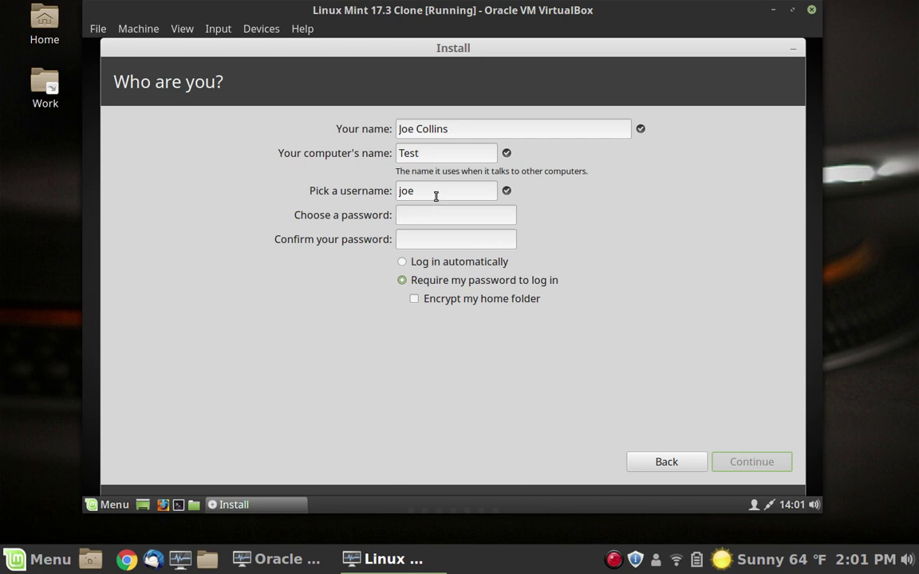
click(436, 196)
Step: Enter and confirm the account password, then continue the installation
click(443, 215)
text(test)
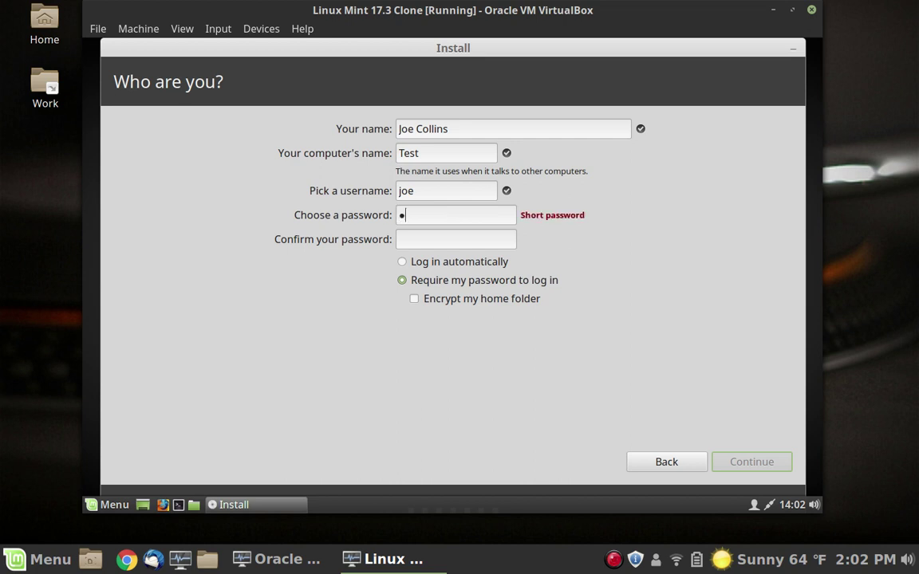
text(1234)
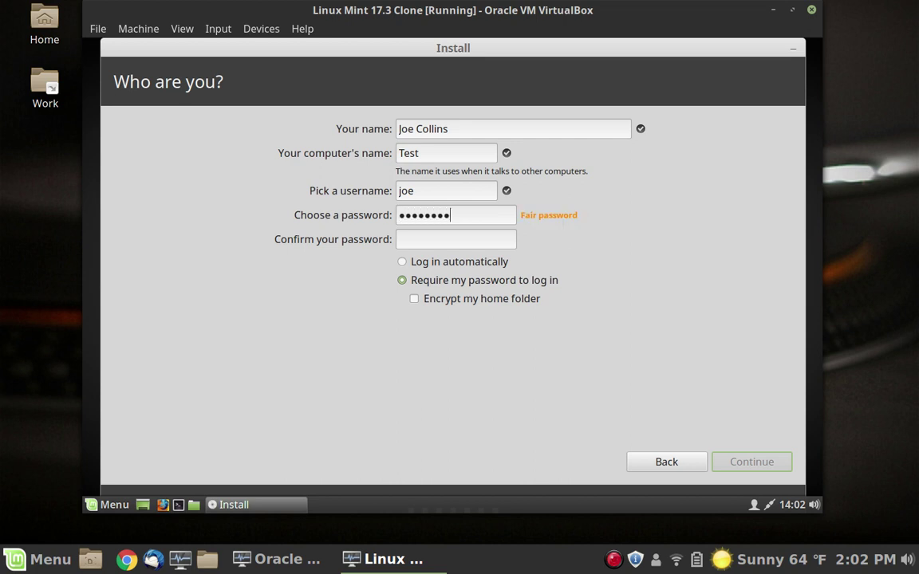
click(427, 239)
text(12345678)
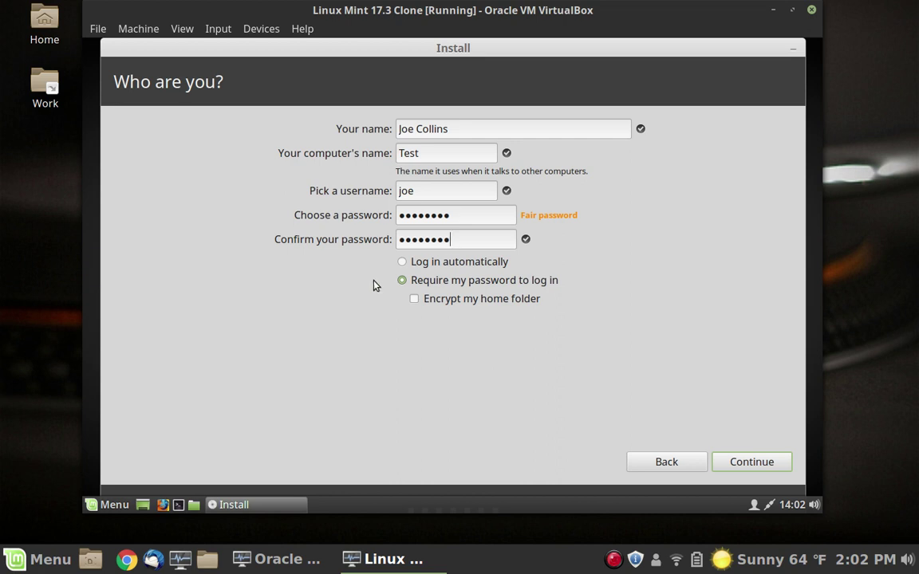
click(754, 462)
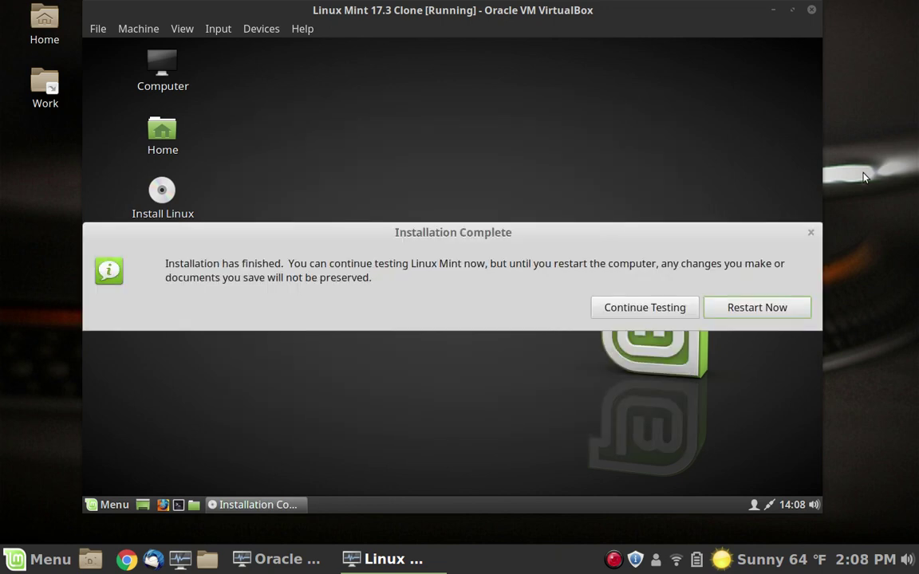
Step: Restart the freshly installed Mint virtual machine from the Installation Complete dialog
click(727, 313)
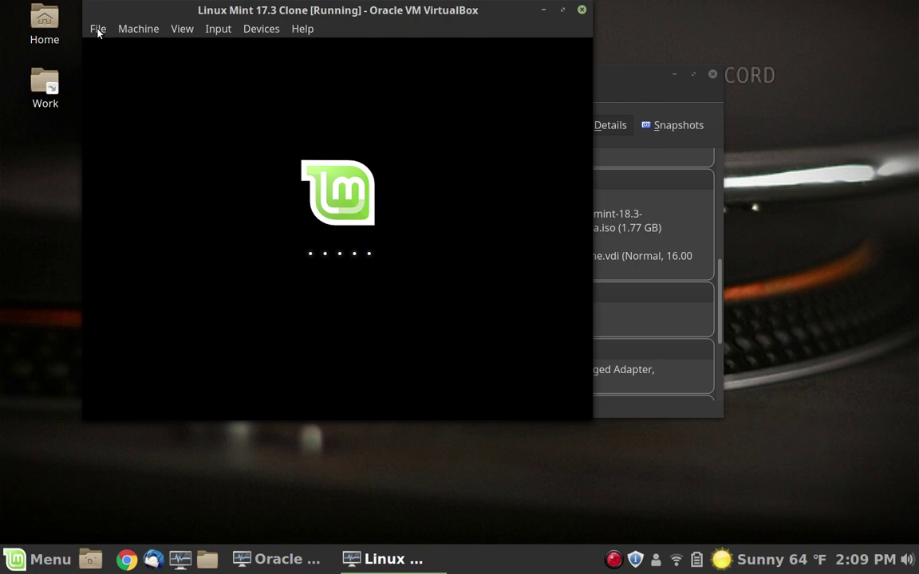
Step: Power off the clone VM and remove the Mint 18.3 installer ISO from its optical drive
click(97, 30)
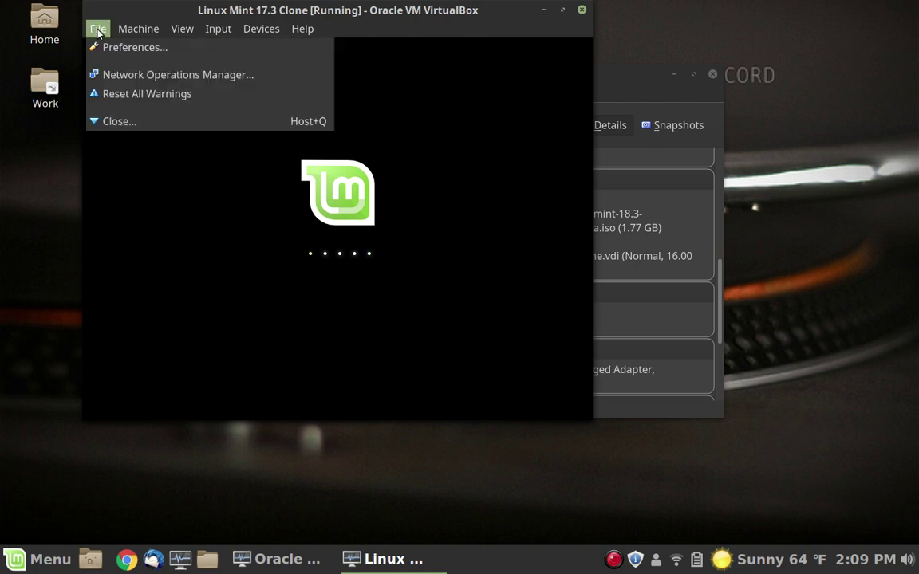
click(198, 124)
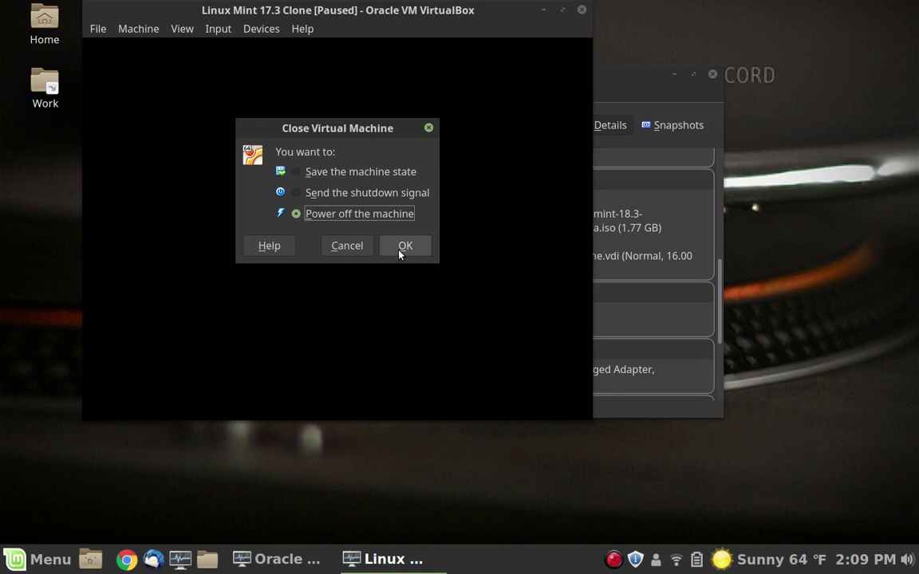
click(402, 248)
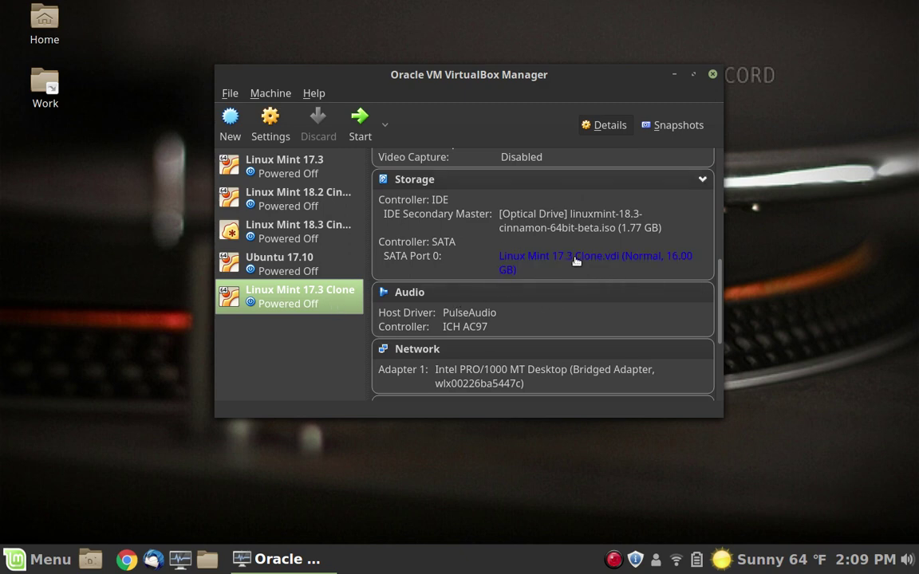
click(555, 215)
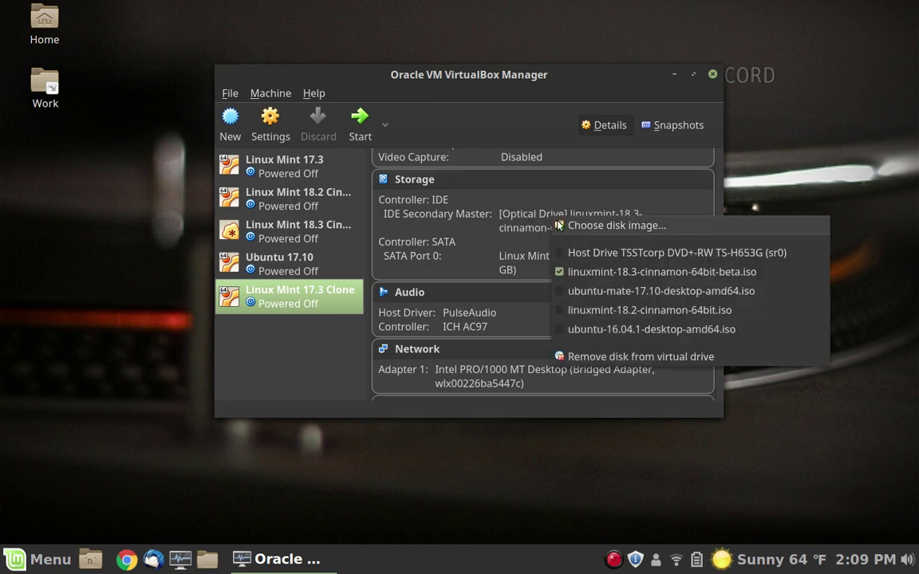
click(593, 272)
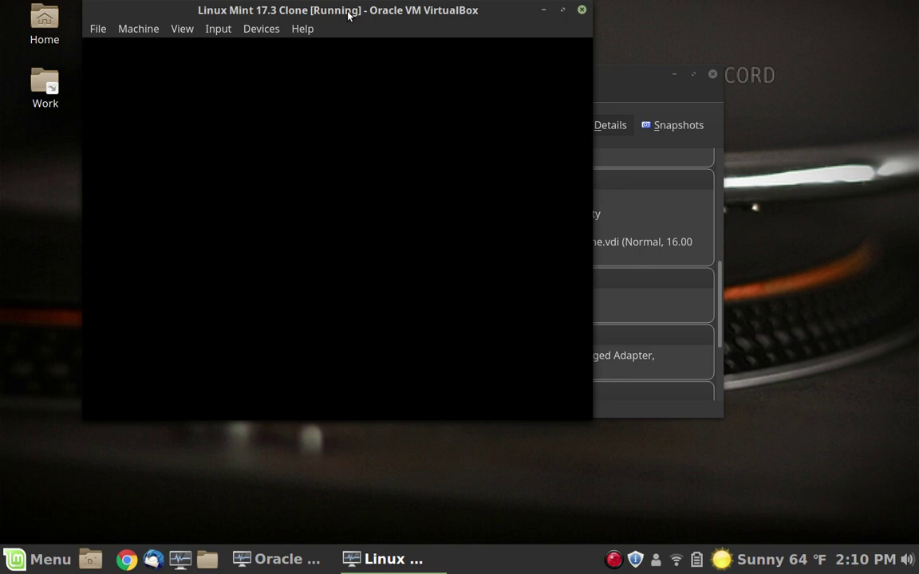
drag(348, 15, 379, 36)
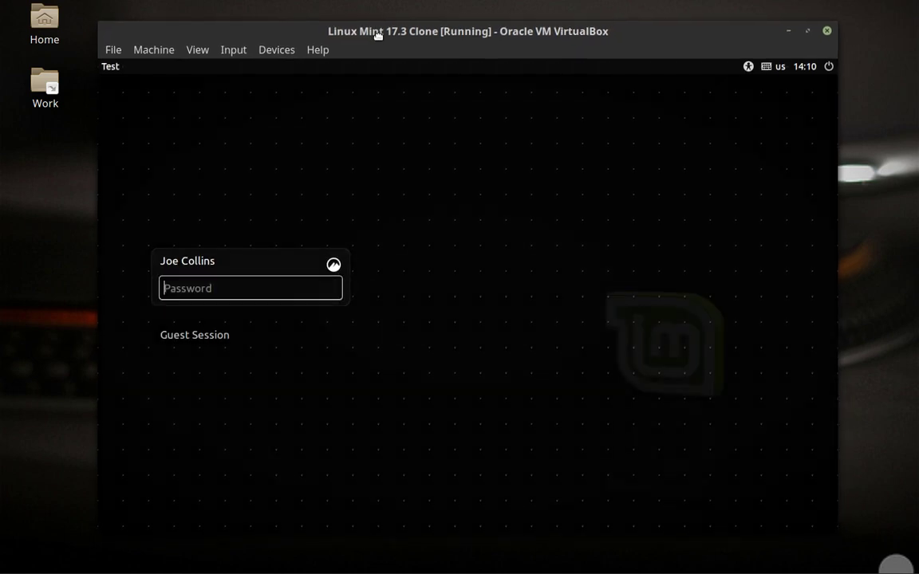
text(•••••••)
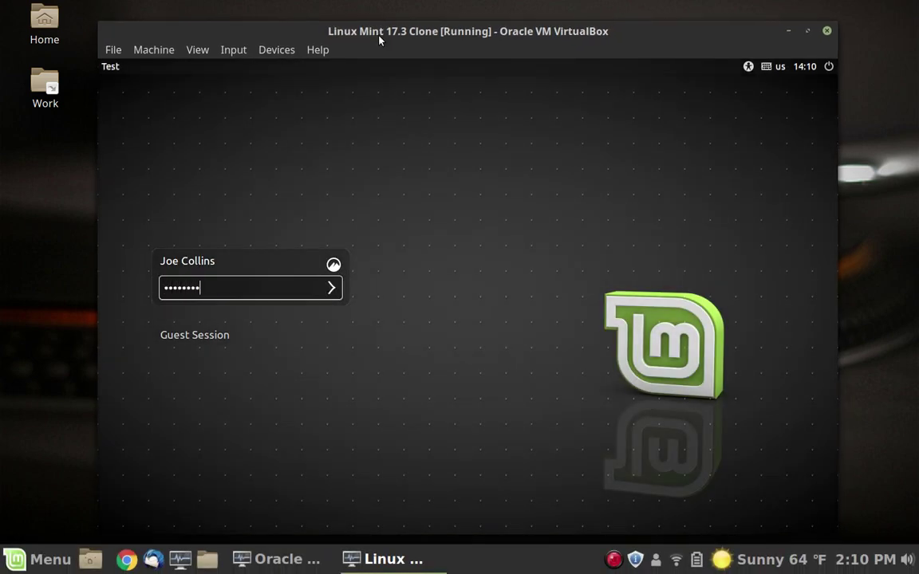
key(Return)
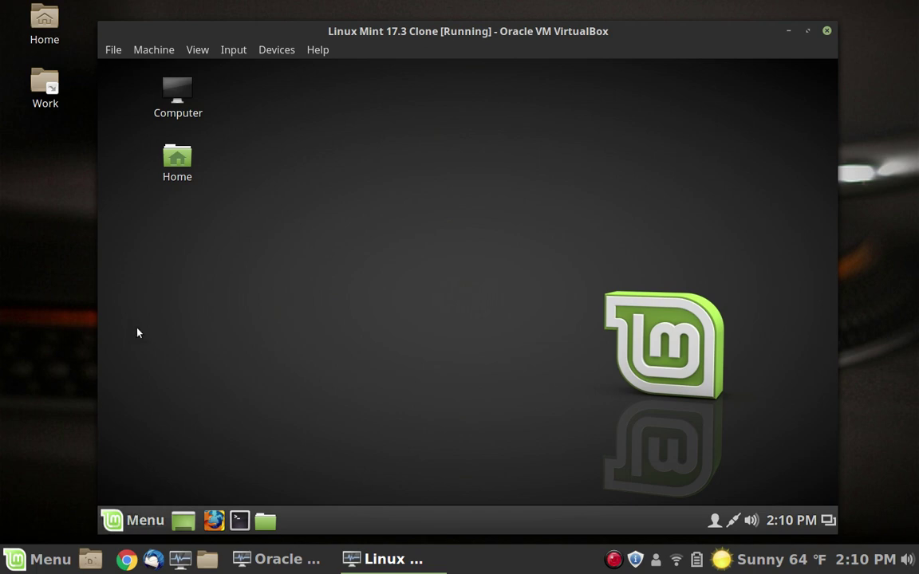
double_click(176, 160)
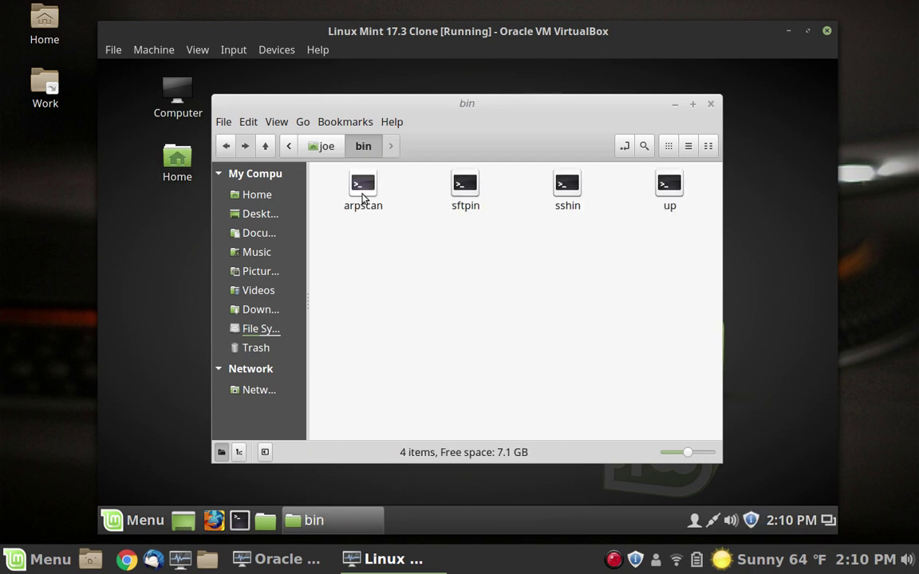
click(710, 104)
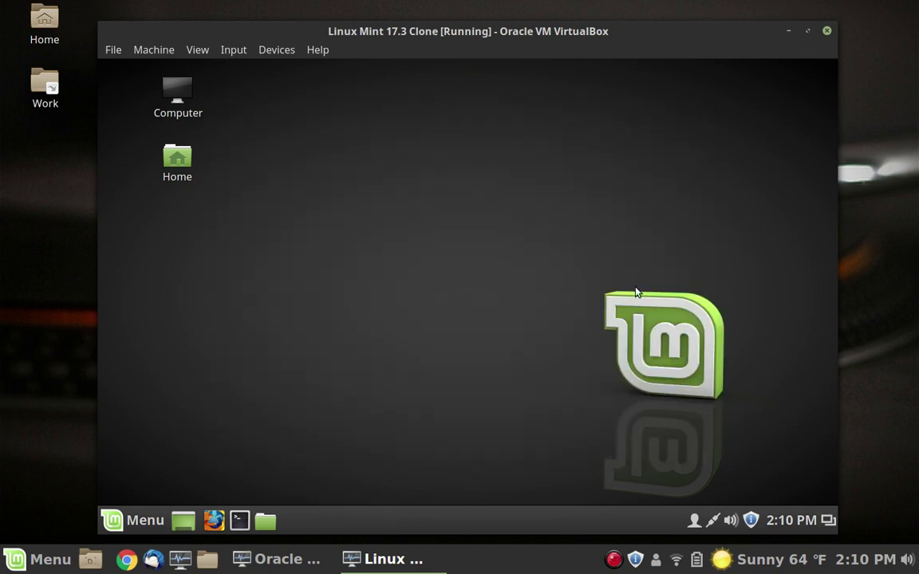
Step: Set the guest's Update Manager policy to 'Always update everything' and confirm it
click(750, 520)
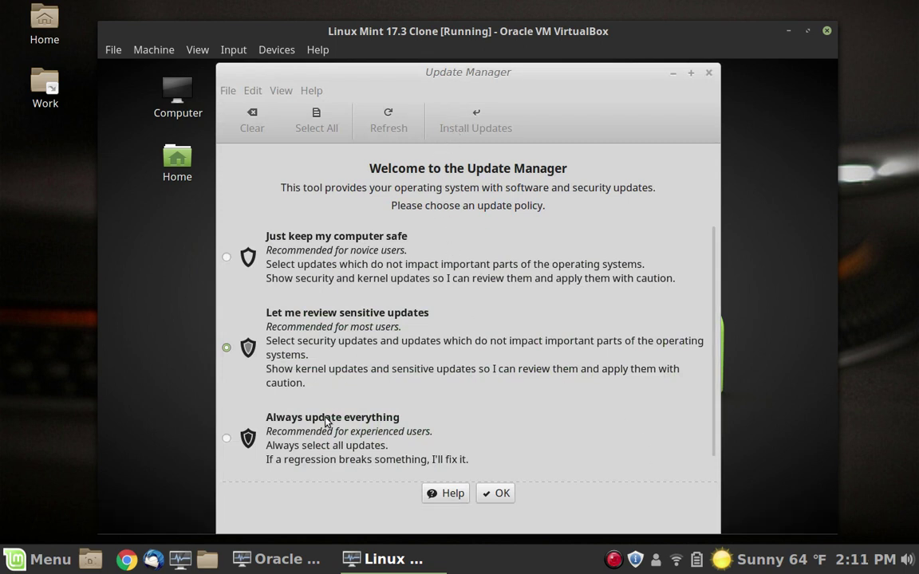
click(229, 438)
click(499, 493)
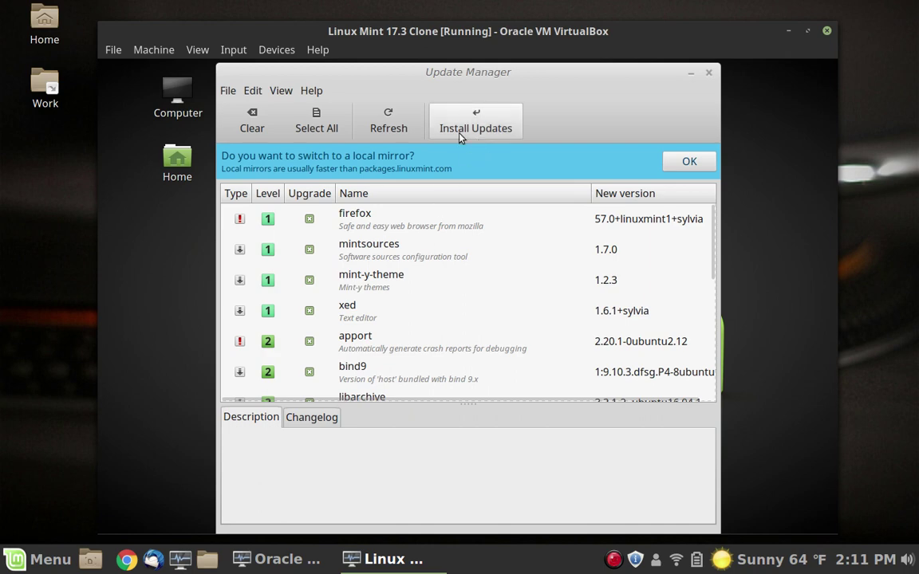
Step: Accept the local-mirror banner, authenticate with the administrator password, and leave mirrors unchanged
click(689, 160)
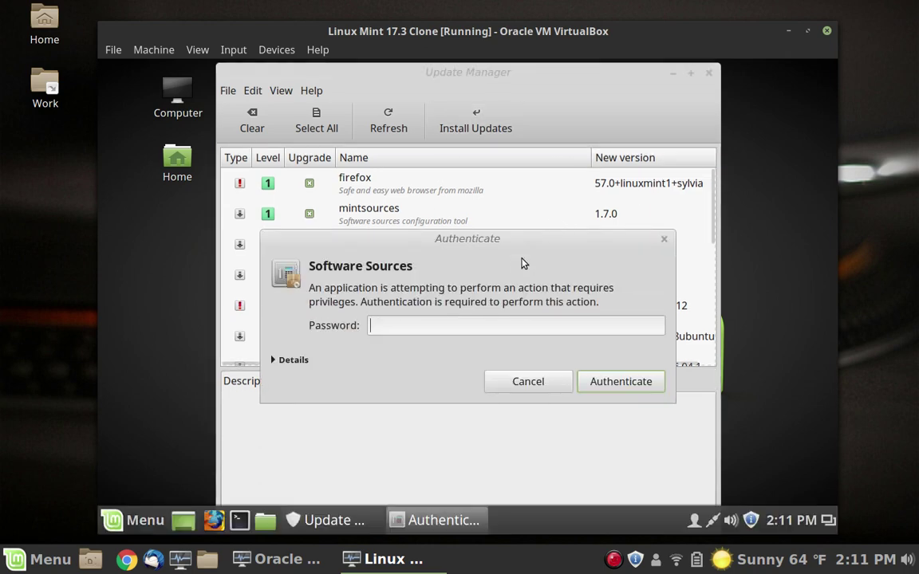
text(••••••••)
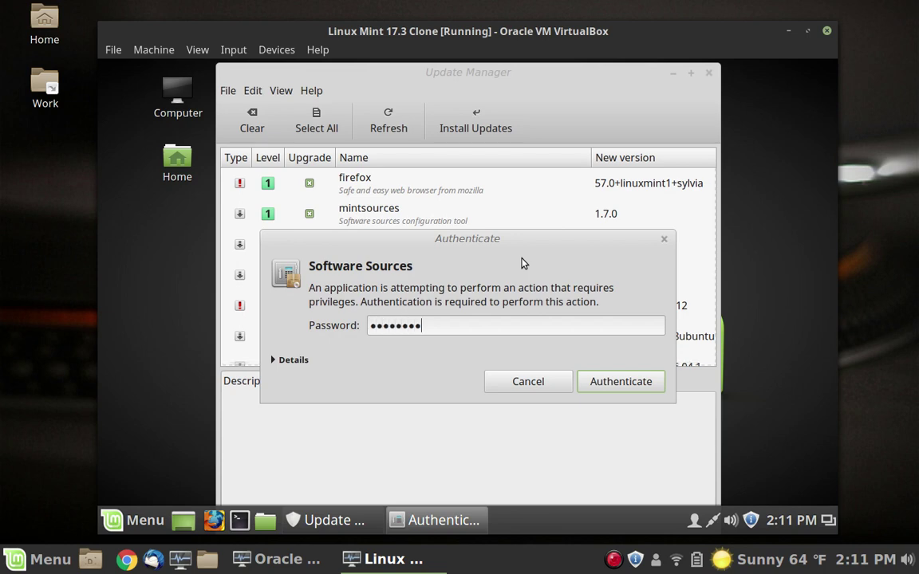
key(Return)
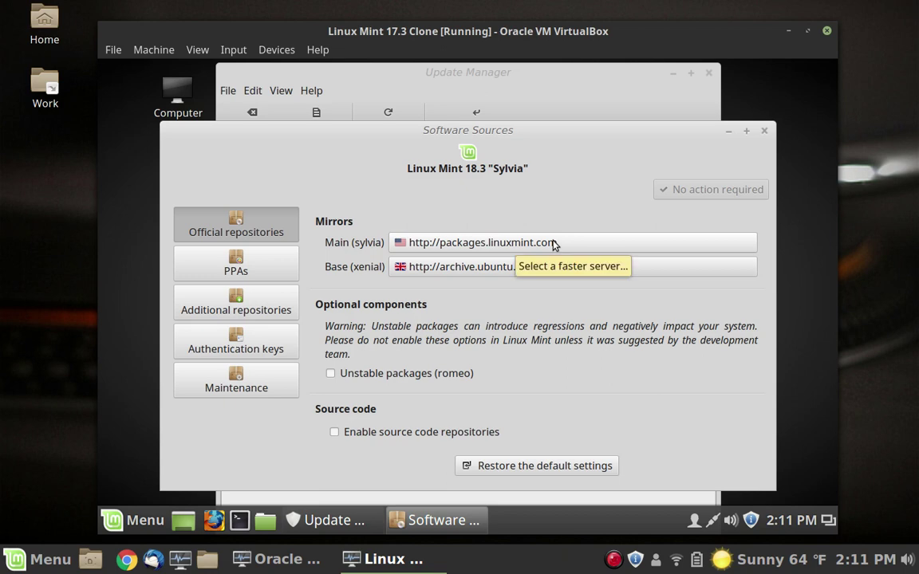
click(554, 245)
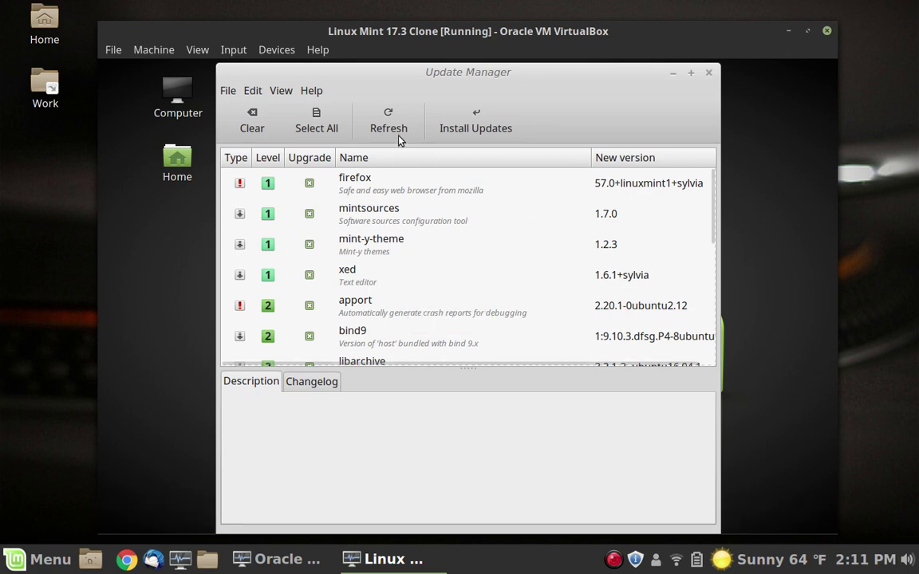
Step: Open Software Sources from Update Manager's Edit menu and authenticate with the administrator password
click(280, 92)
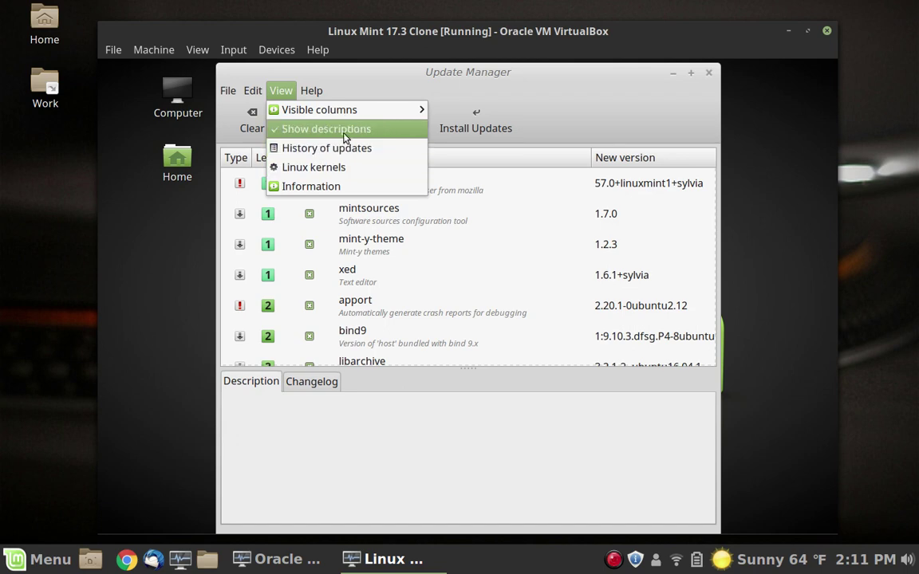
mouse_move(250, 94)
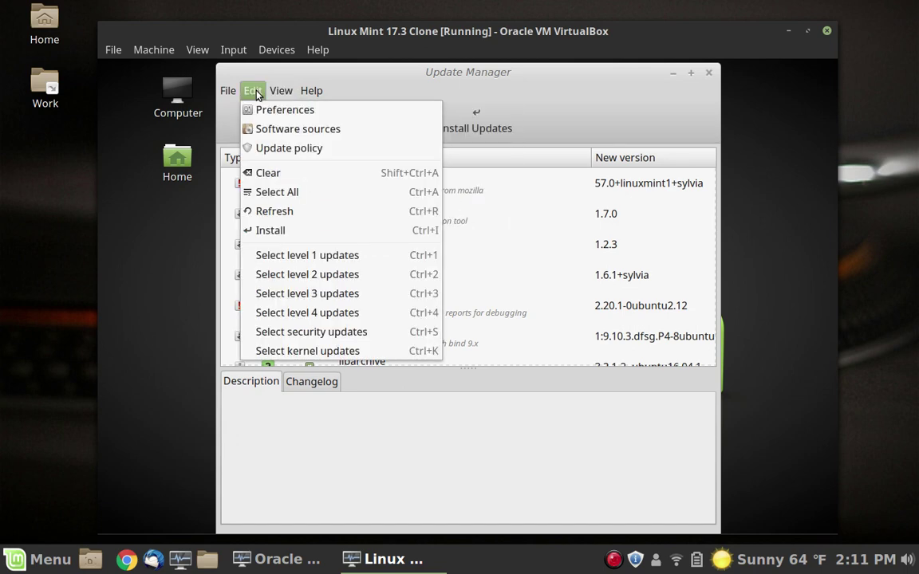
click(351, 131)
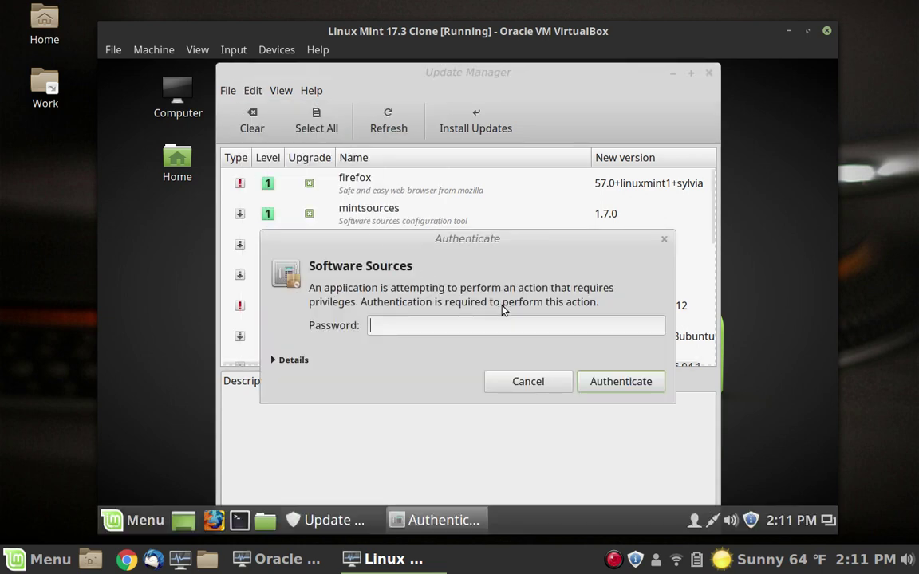
text(••••••)
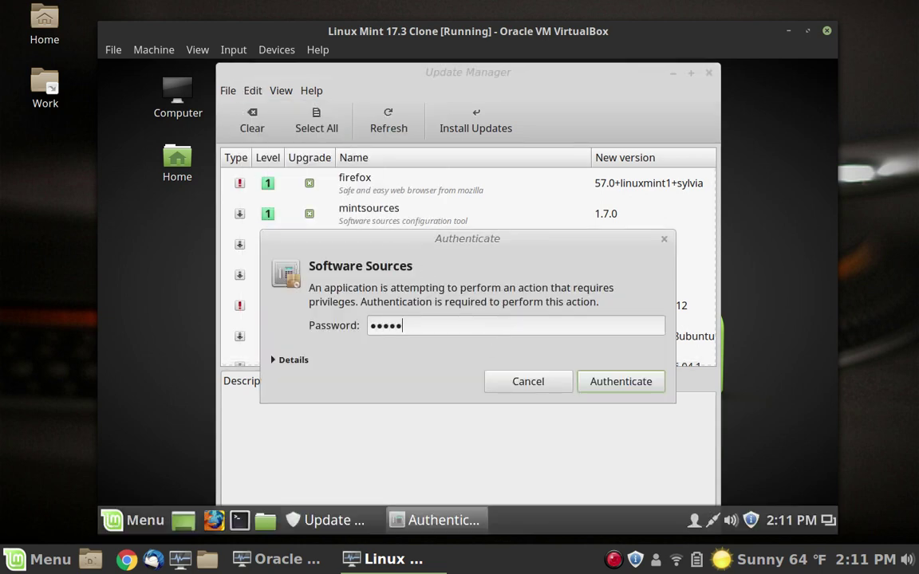
key(BackSpace)
key(BackSpace)
key(BackSpace)
key(BackSpace)
key(BackSpace)
key(BackSpace)
text(••••••••)
key(Return)
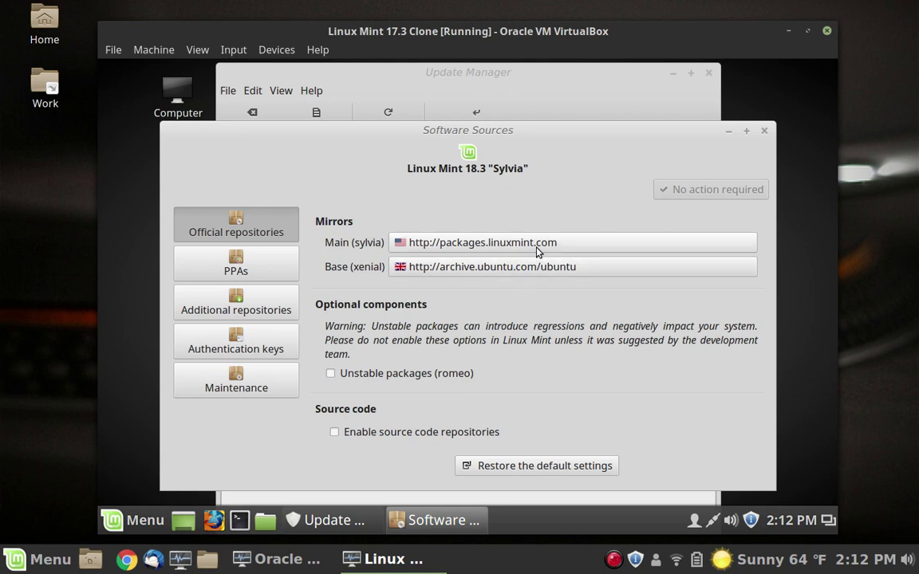
Step: Switch the Linux Mint main mirror to James Madison University and apply it
click(532, 241)
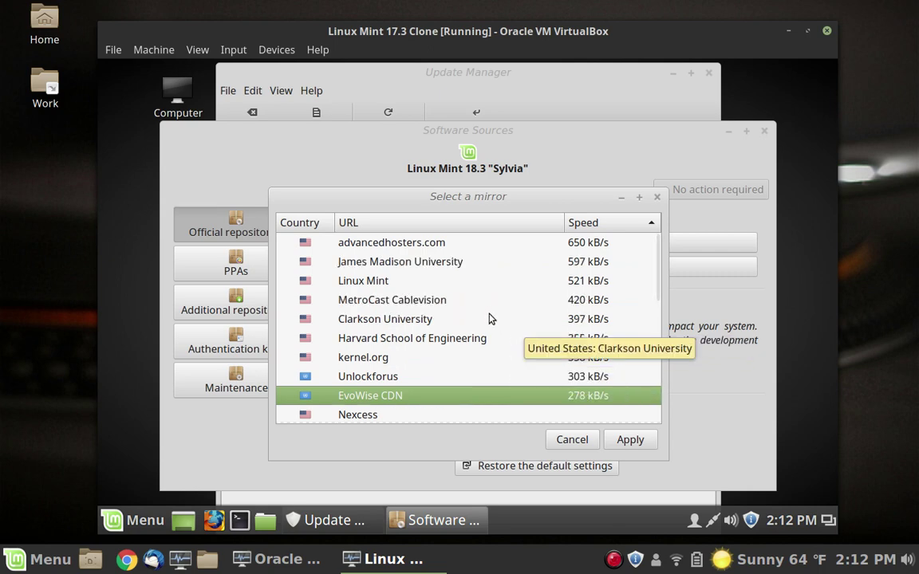
click(461, 267)
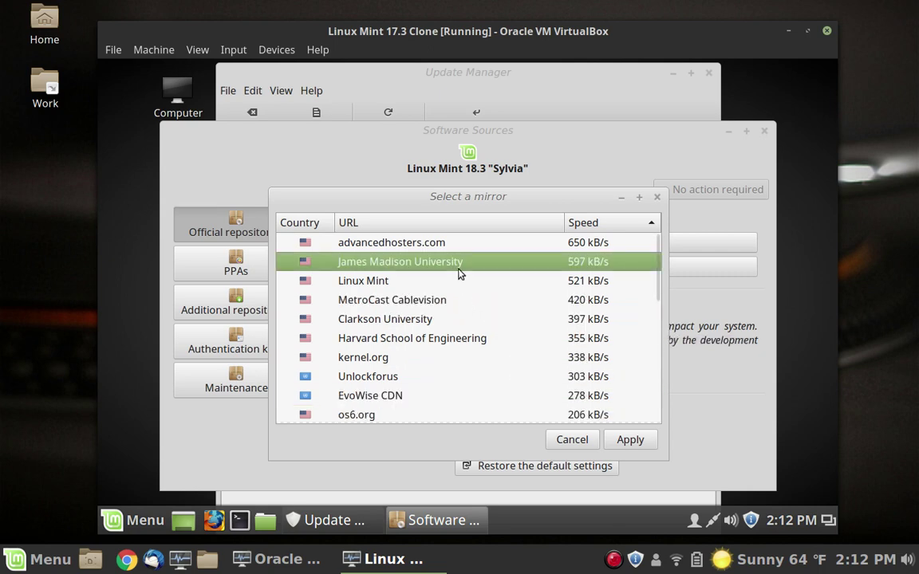
click(631, 440)
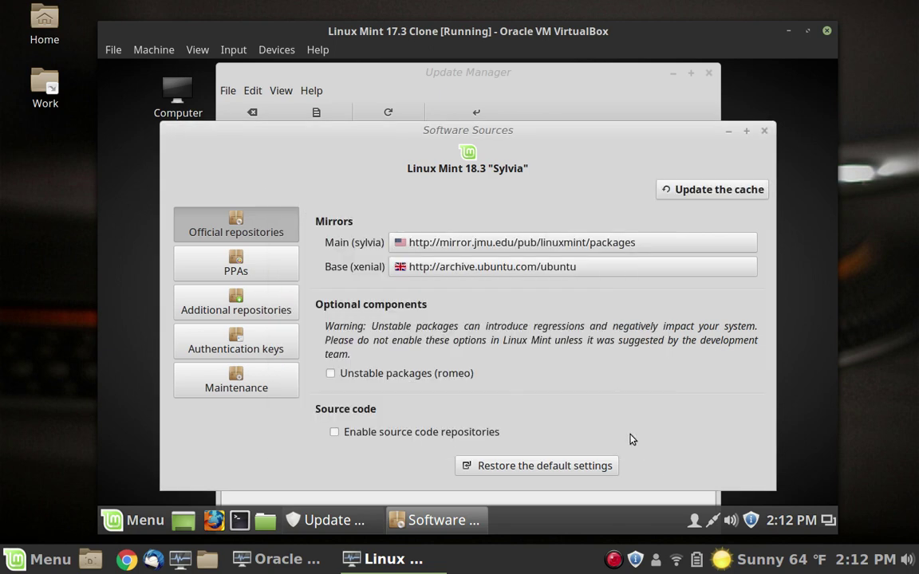
Step: Set the Ubuntu base mirror to mirror.jmu.edu, apply, close Software Sources and refresh updates
click(549, 269)
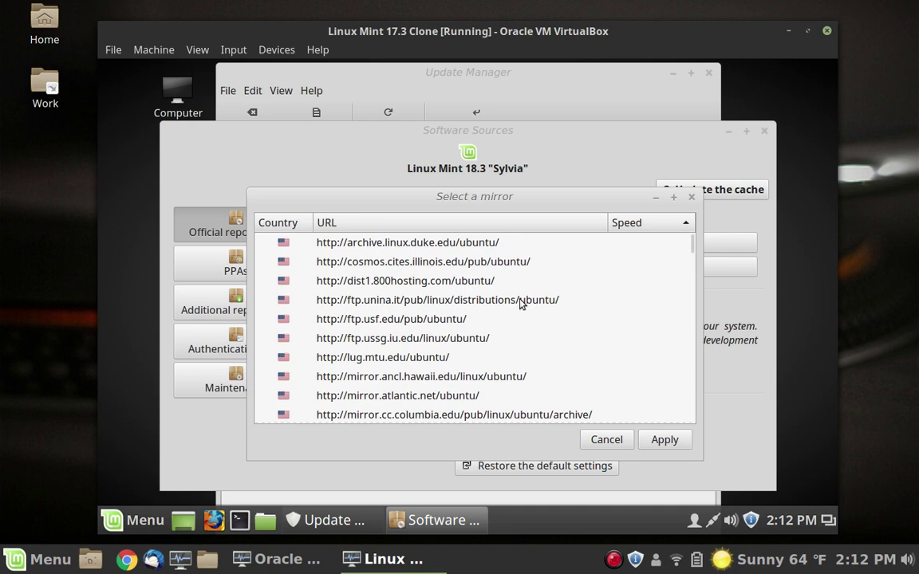
scroll(516, 305, down, 2)
scroll(515, 307, down, 3)
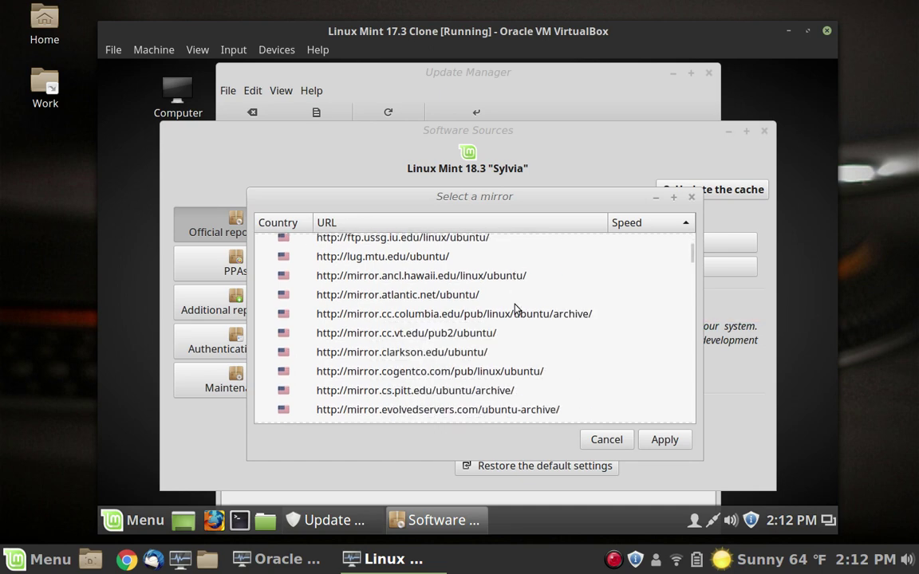
scroll(514, 307, down, 1)
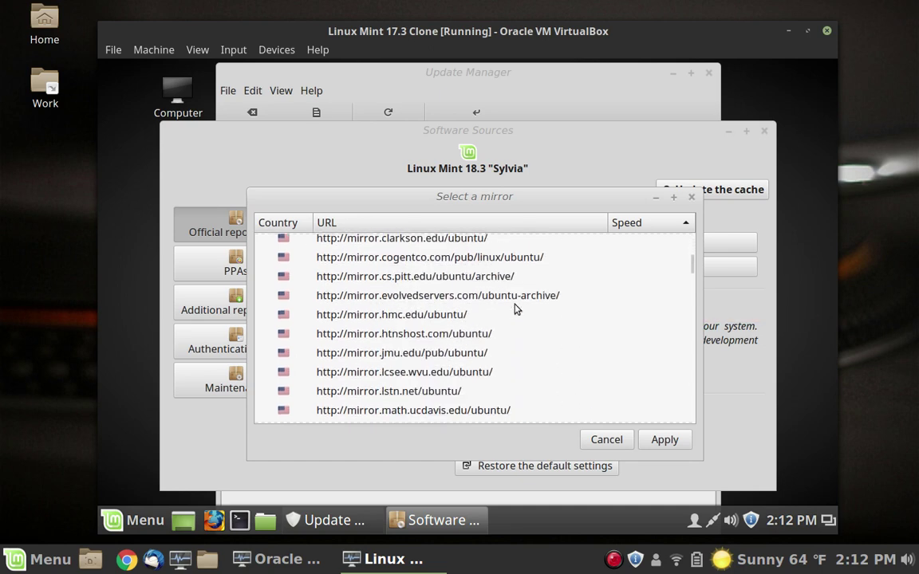
click(476, 353)
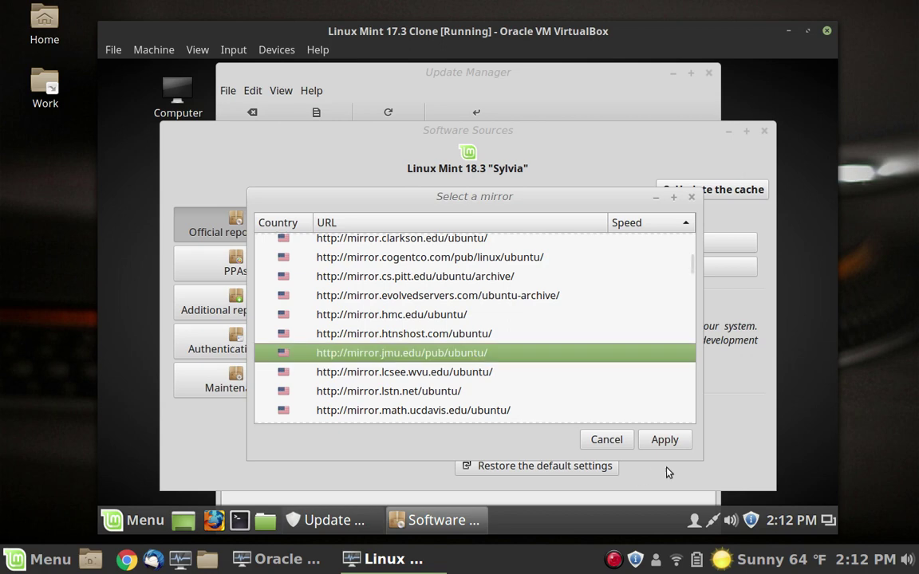
click(667, 439)
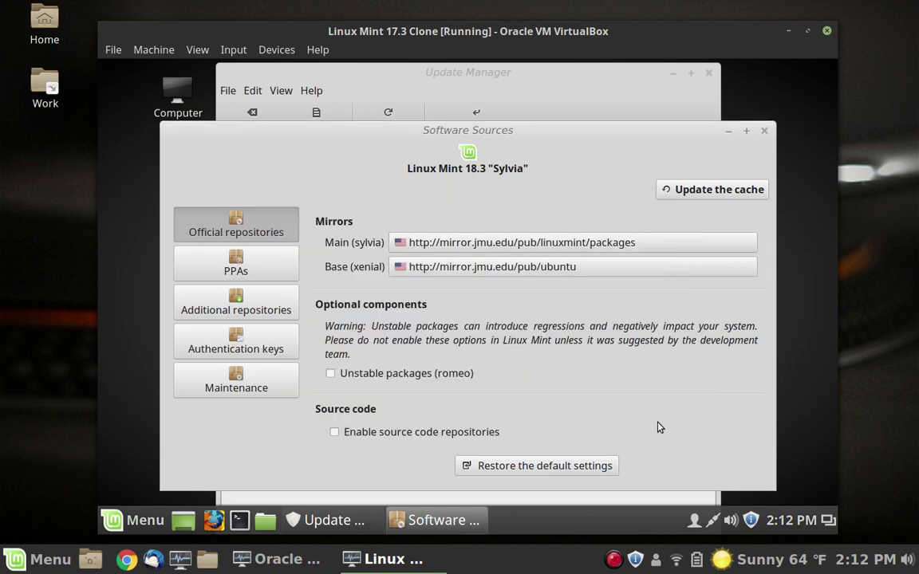
click(762, 134)
click(391, 126)
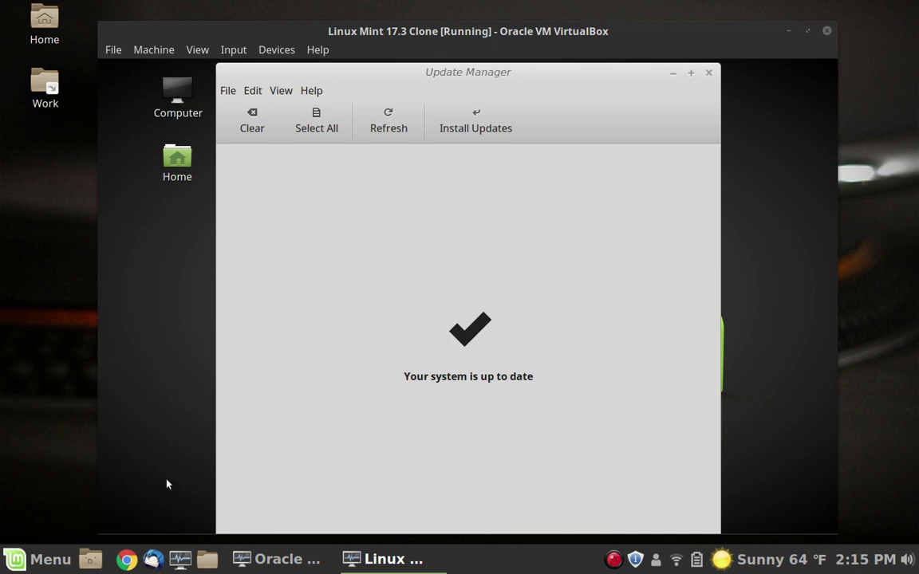
Step: Close the Update Manager once it reports 'Your system is up to date'
click(707, 74)
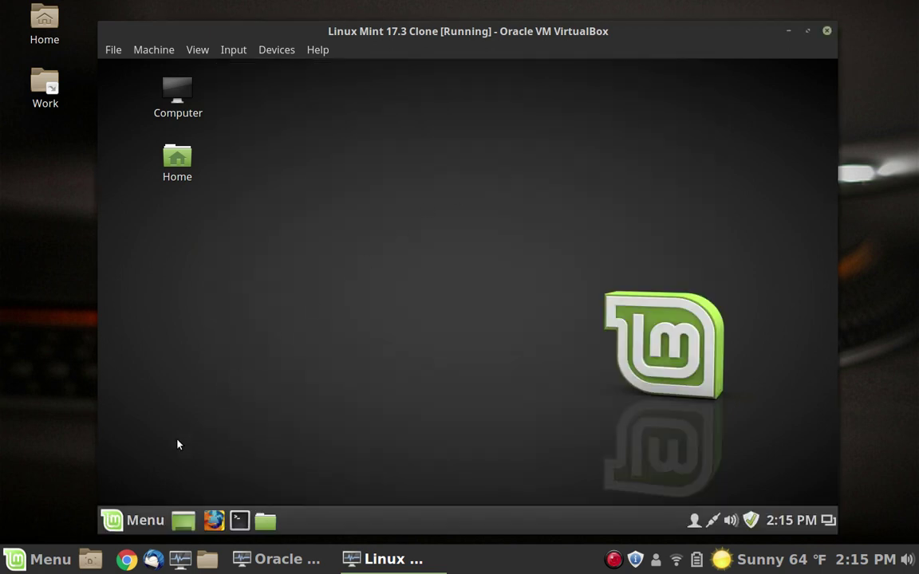
Step: Restart the Linux Mint guest from the main menu's shutdown prompt
click(144, 519)
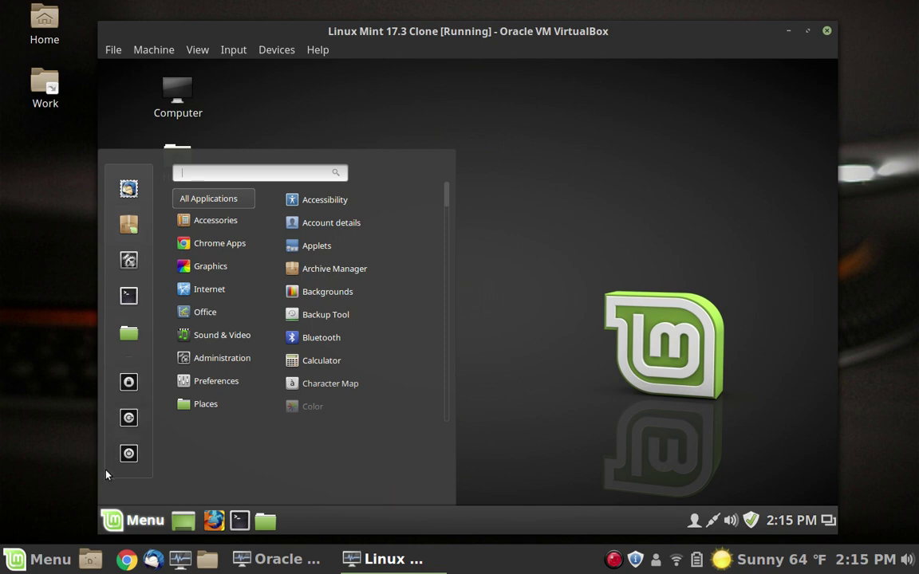
click(129, 452)
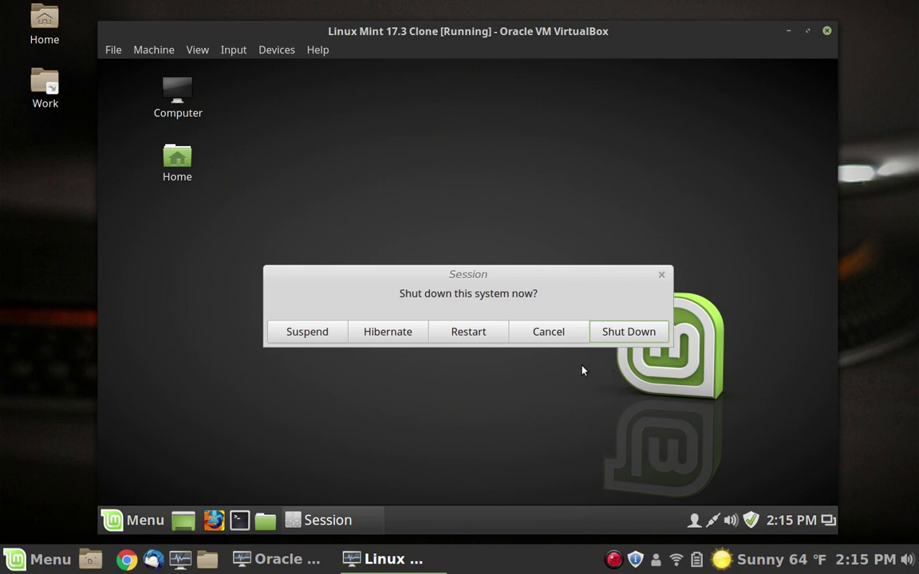
click(467, 334)
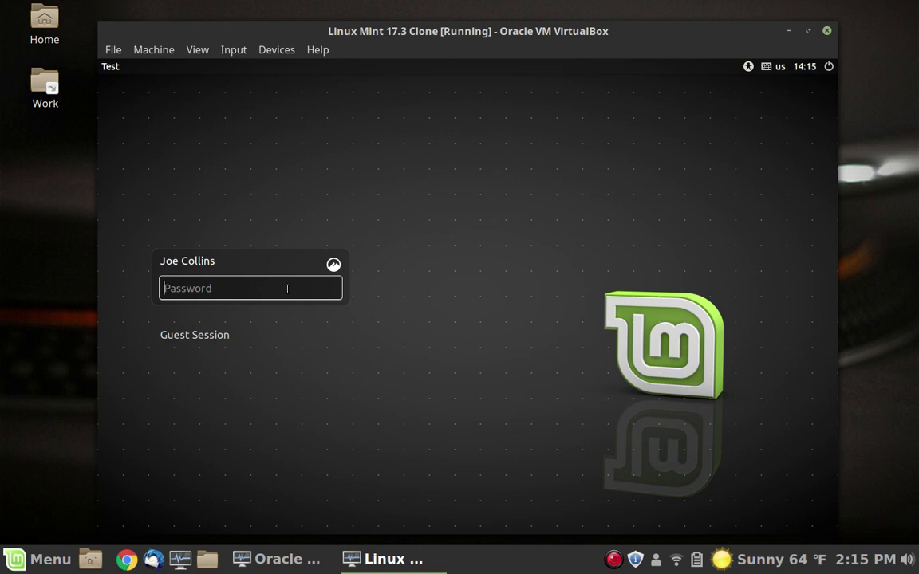
Step: Log into the rebooted Mint guest with the user password, then focus the host desktop
text(*******)
key(Return)
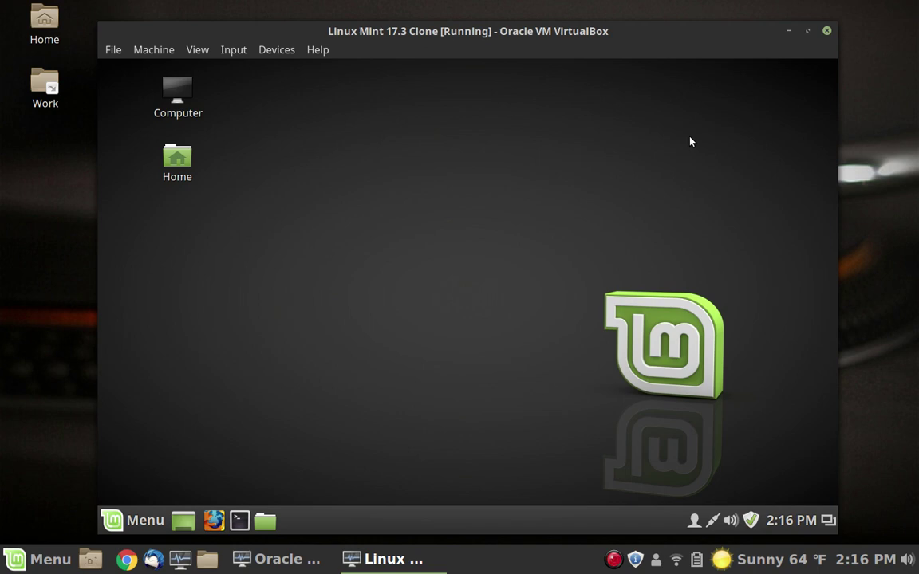
click(884, 178)
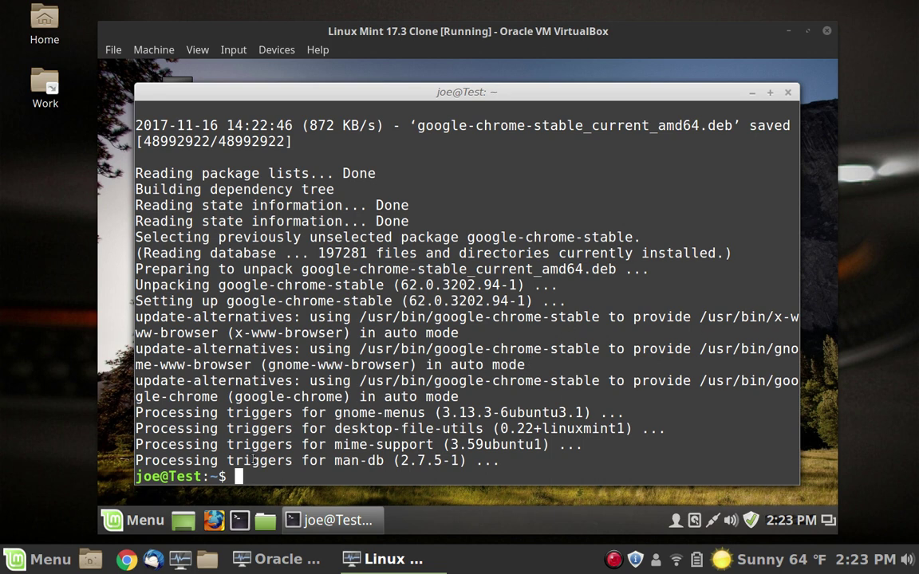
Step: Open the guest's Mint Menu once Google Chrome stable 62.0.3202.94-1 is installed
click(146, 520)
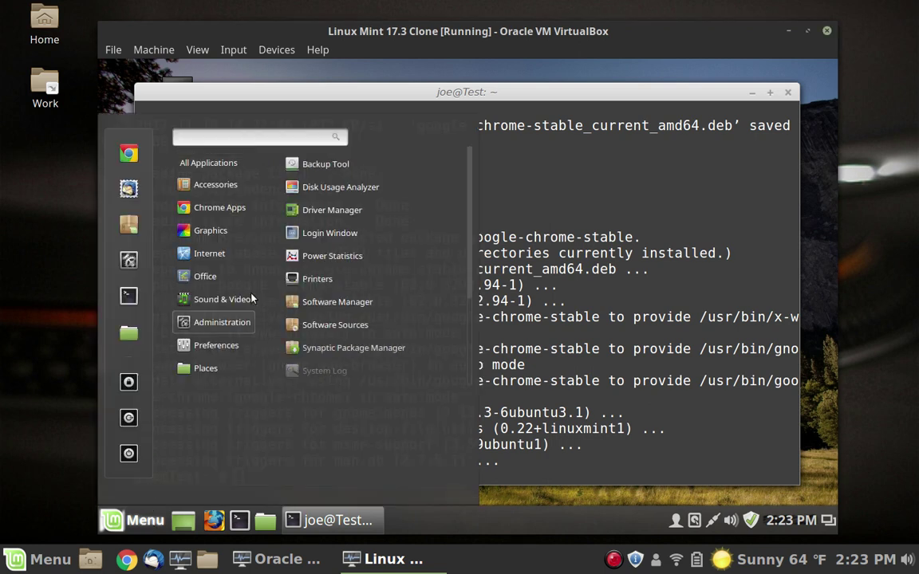
Step: Launch Google Chrome to verify it, close it and the terminal, then make the VM full screen
click(128, 152)
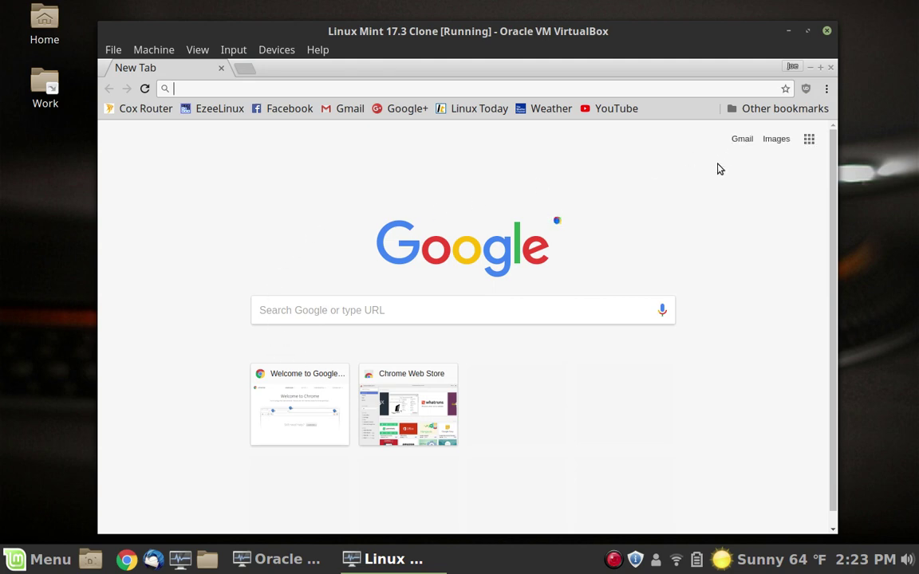
click(820, 67)
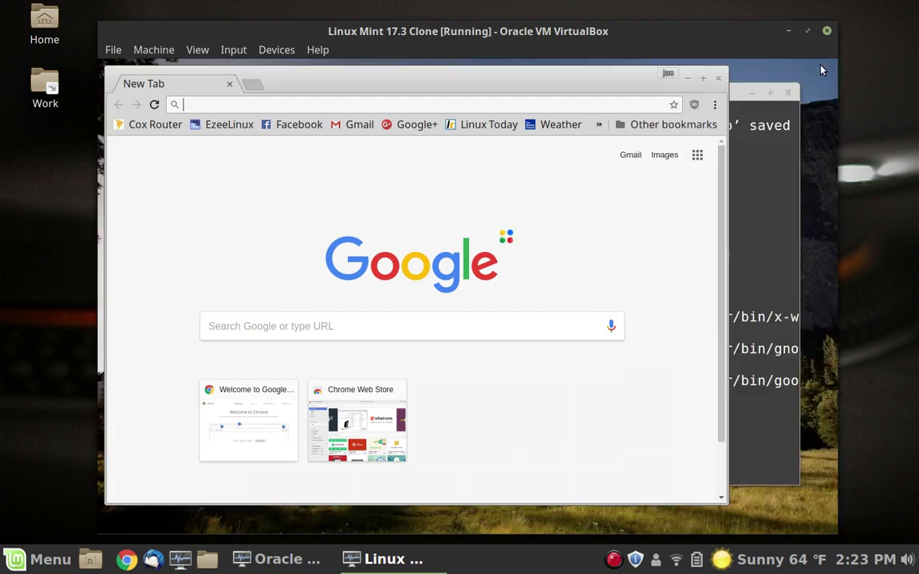
click(716, 79)
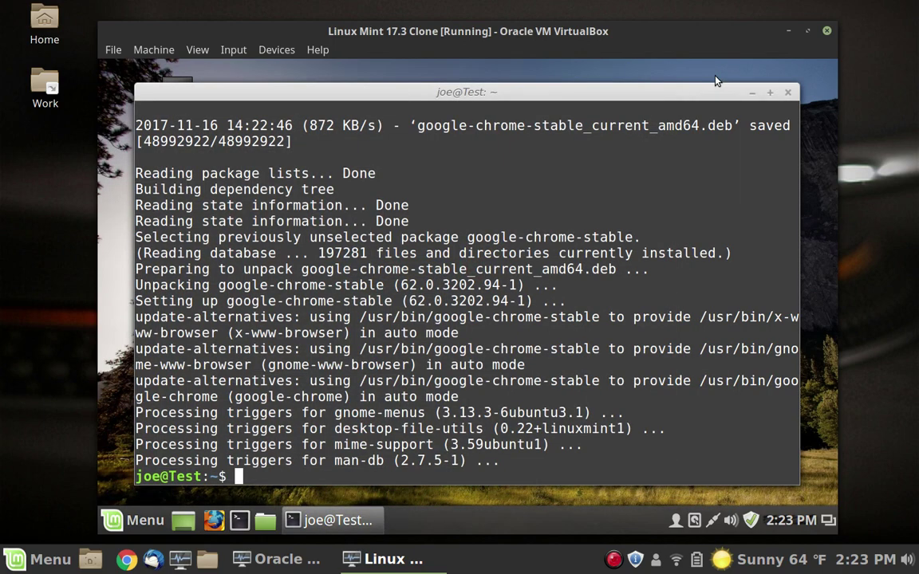
click(789, 93)
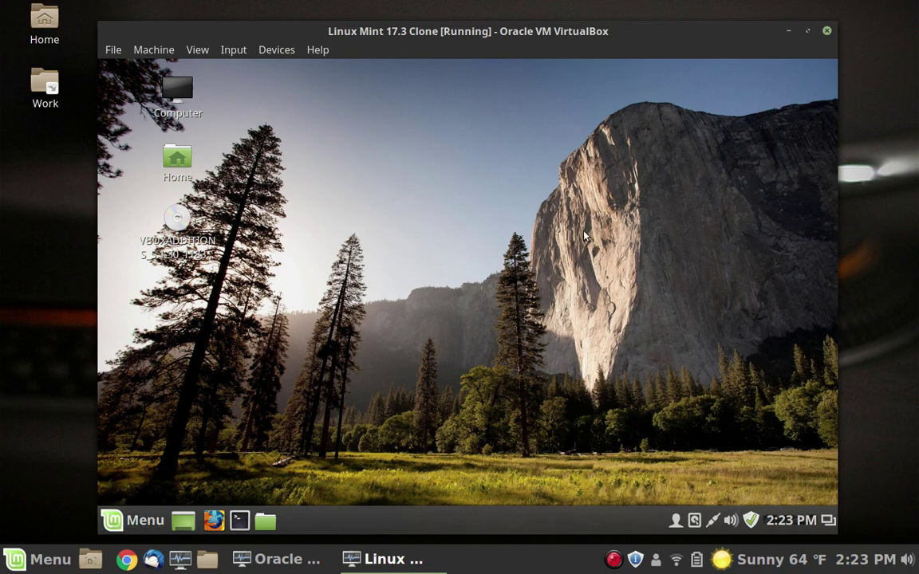
key(ctrl+f)
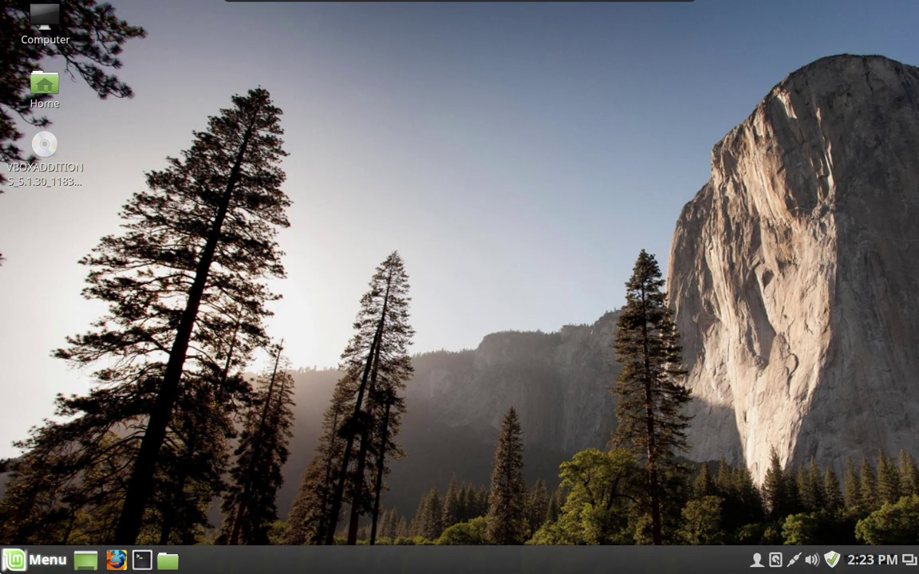
Step: Search the Mint menu for timeshift and launch it, authenticating with the administrator password
click(35, 559)
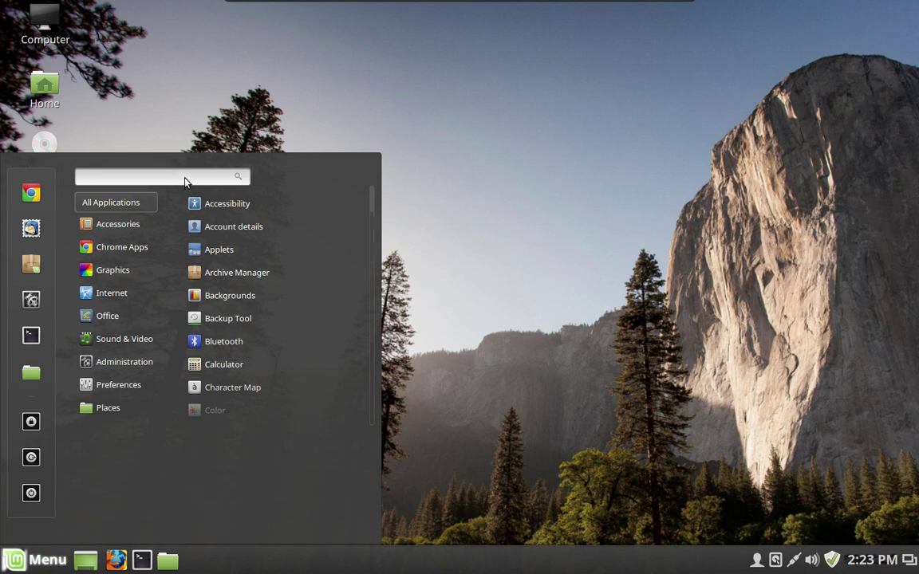
text(time)
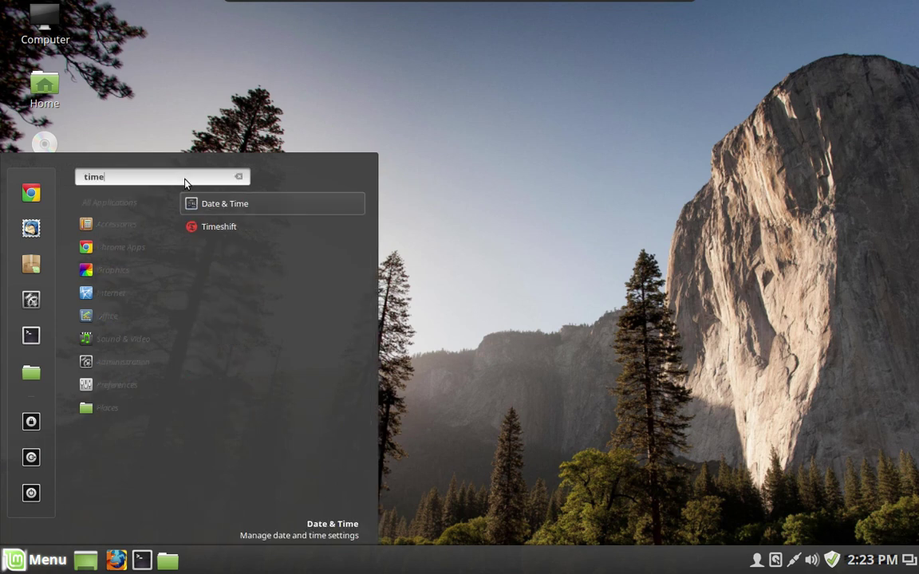
text(shift)
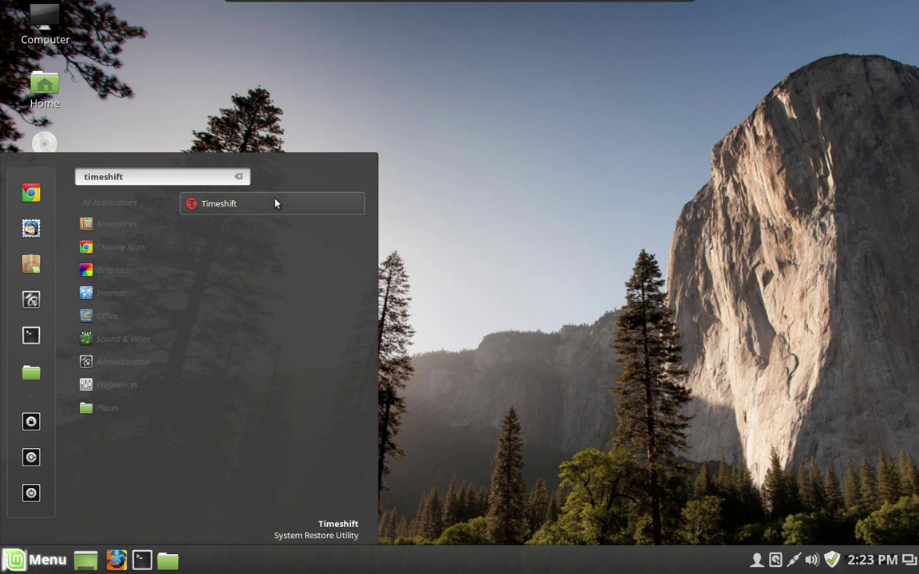
click(275, 203)
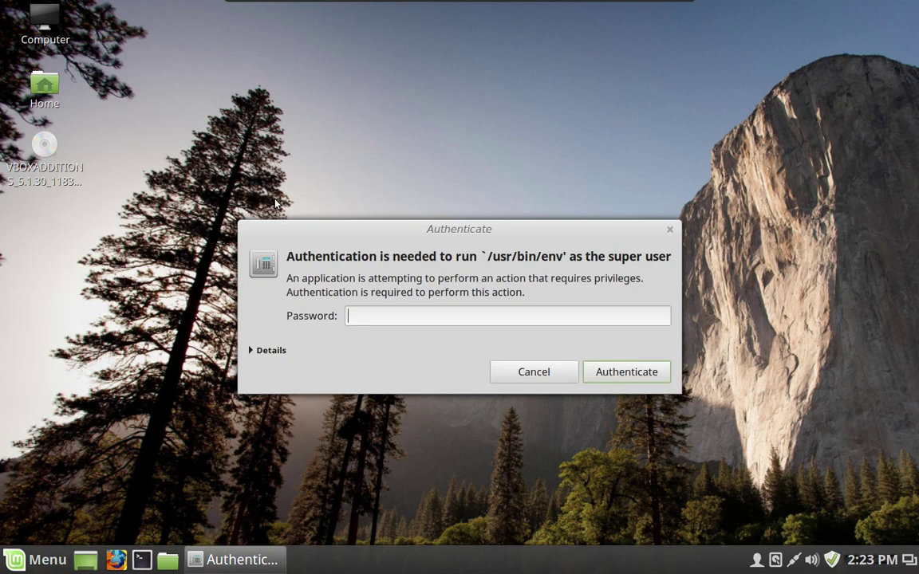
text(********)
key(Return)
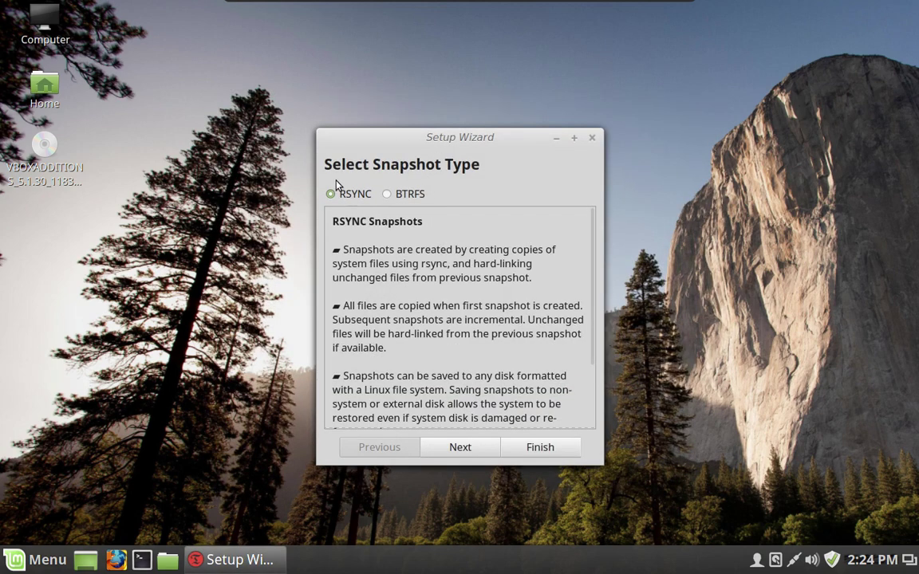
Step: Configure Timeshift for RSYNC snapshots on sda1 with daily snapshots kept at 5
click(466, 451)
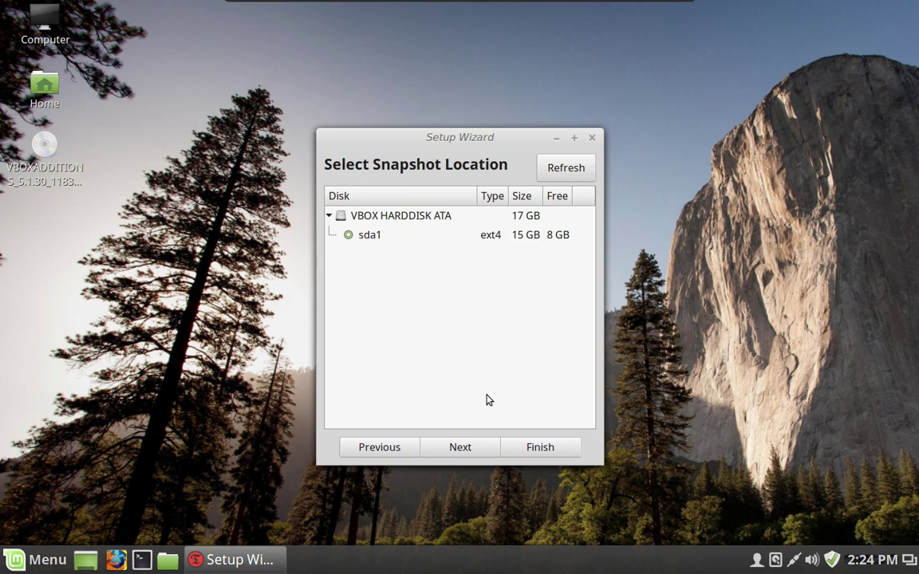
click(477, 449)
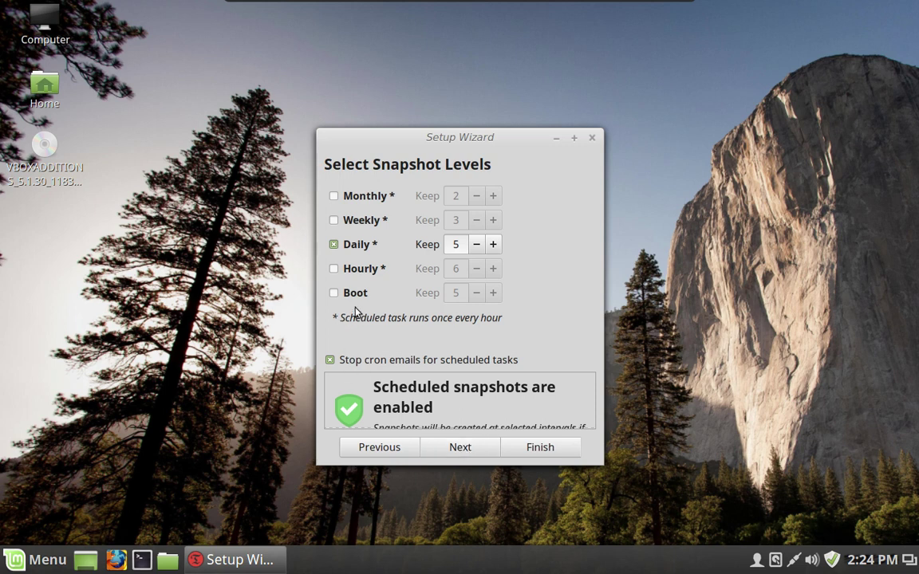
click(537, 447)
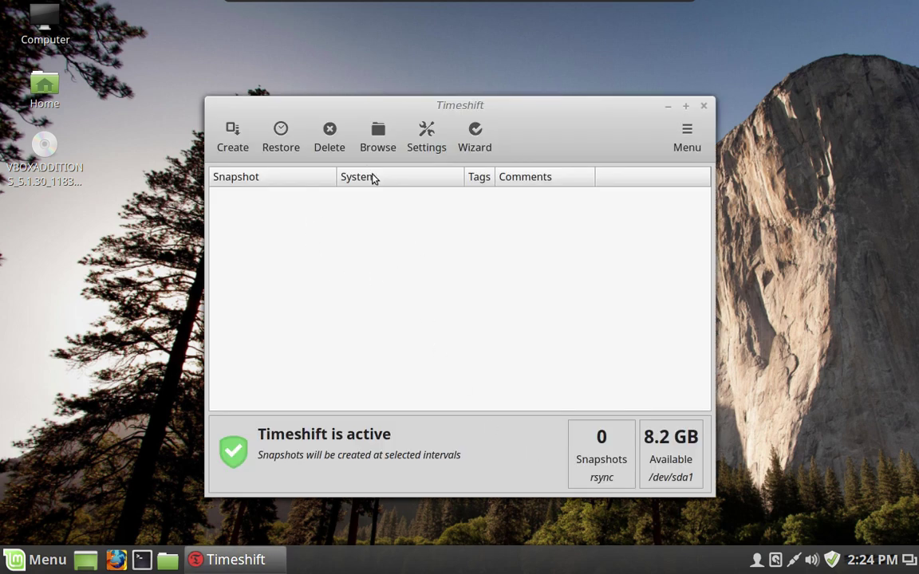
Step: Start a manual RSYNC snapshot from the Timeshift toolbar's Create button
click(231, 142)
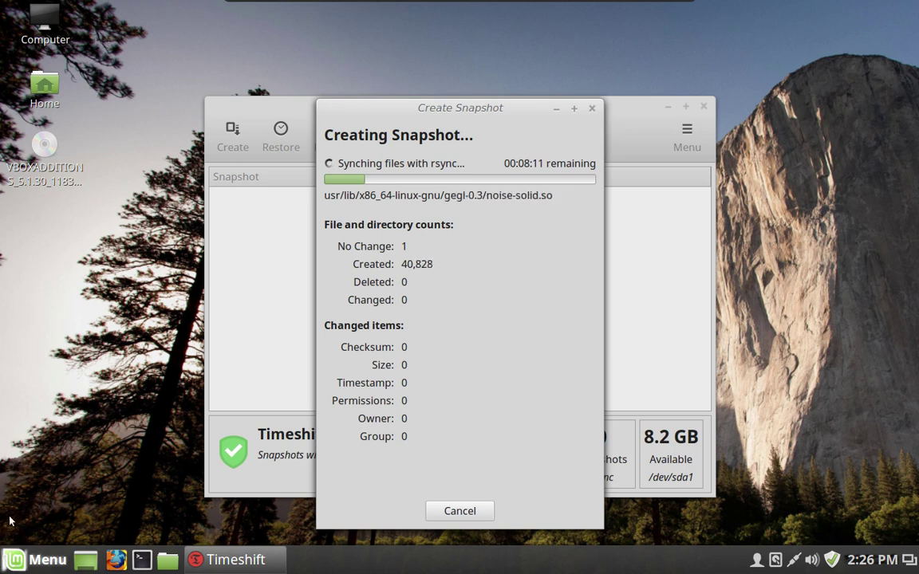
Step: Open System Settings from the Mint menu and scroll to the Hardware and Administration sections
click(5, 558)
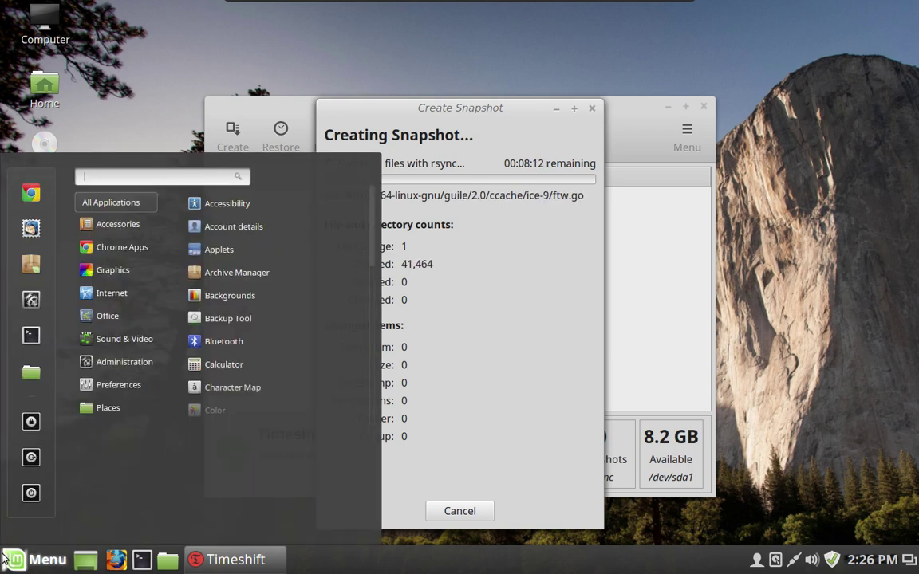
click(36, 306)
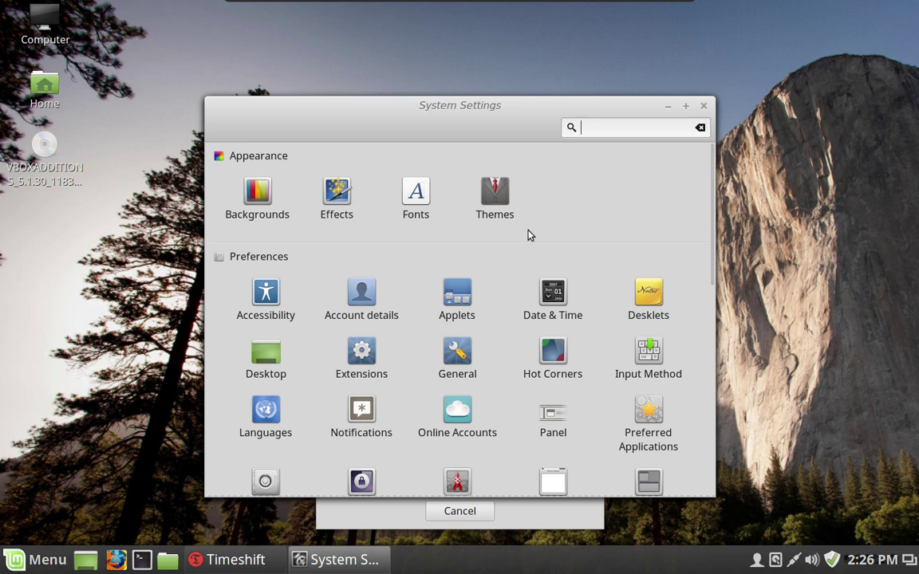
scroll(528, 234, down, 10)
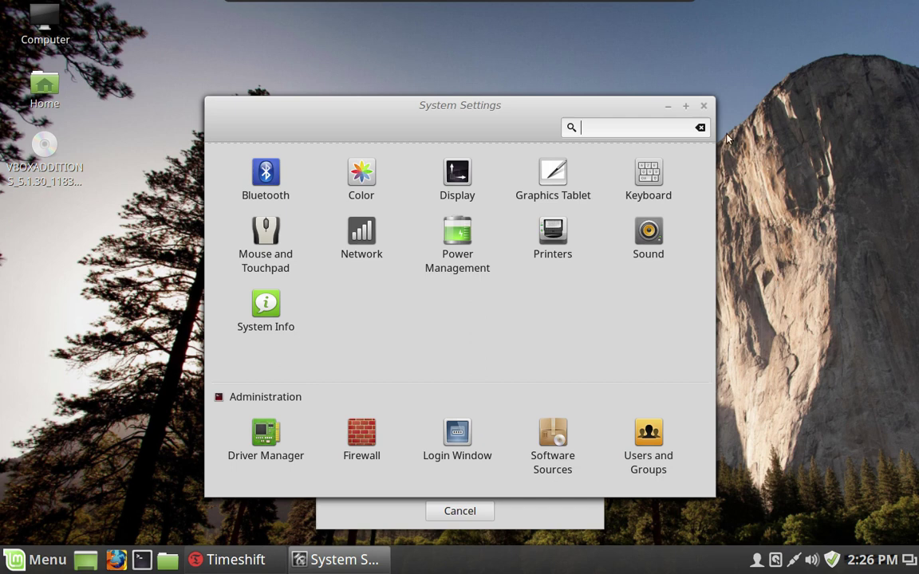
Step: Close System Settings to show Timeshift's snapshot progress at 69,089 files created
click(704, 104)
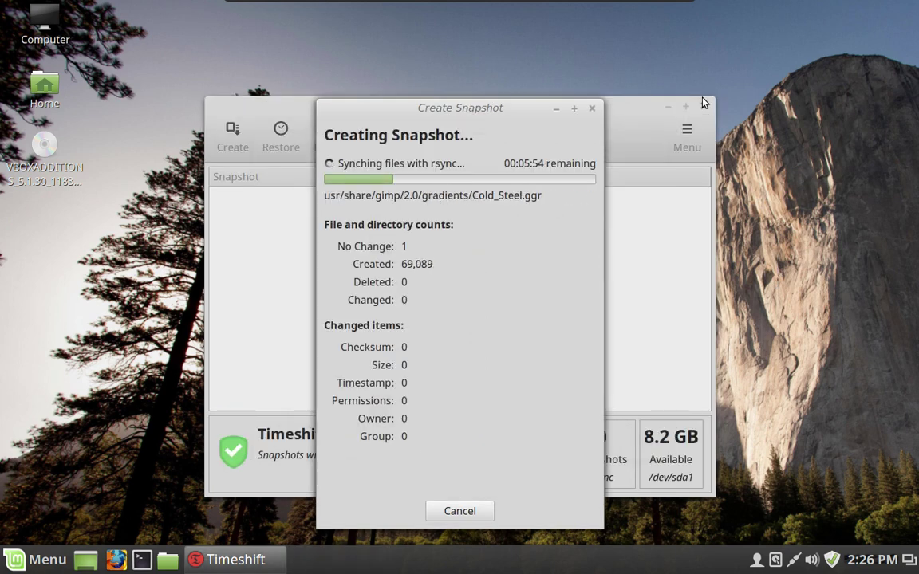